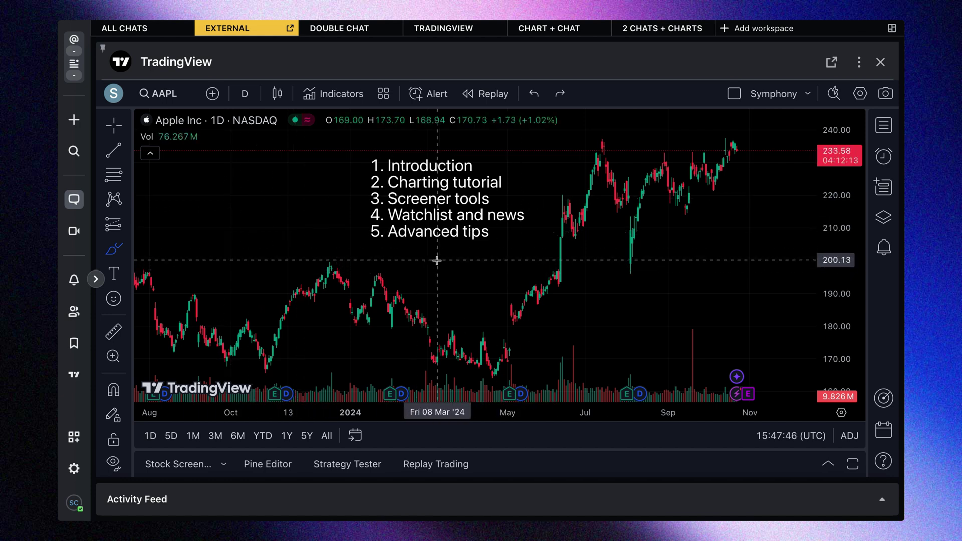
Return to the crosshair cursor and pan and zoom the AAPL daily chart to span late 2023 onward
{"action": "left_click", "coordinate": [119, 133]}
{"action": "mouse_move", "coordinate": [337, 236]}
{"action": "left_mouse_down"}
{"action": "mouse_move", "coordinate": [239, 247]}
{"action": "mouse_move", "coordinate": [428, 258]}
{"action": "mouse_move", "coordinate": [288, 256]}
{"action": "left_mouse_up"}
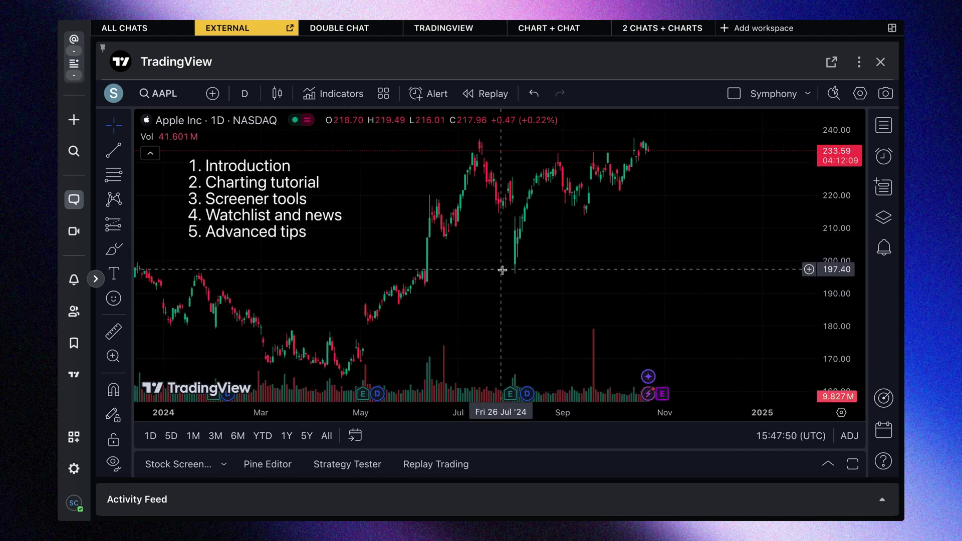
{"action": "scroll", "coordinate": [510, 282], "scroll_direction": "down", "scroll_amount": 4}
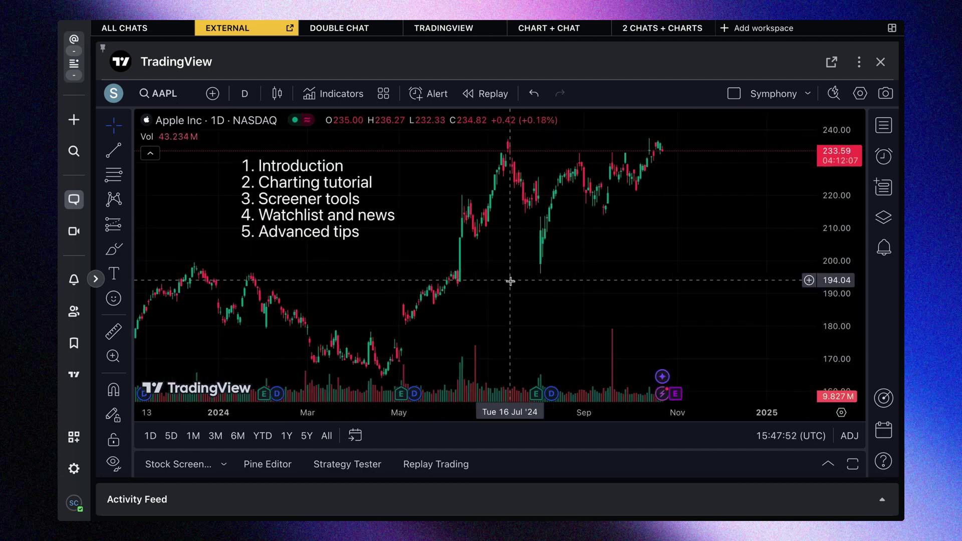
{"action": "left_click", "coordinate": [164, 94]}
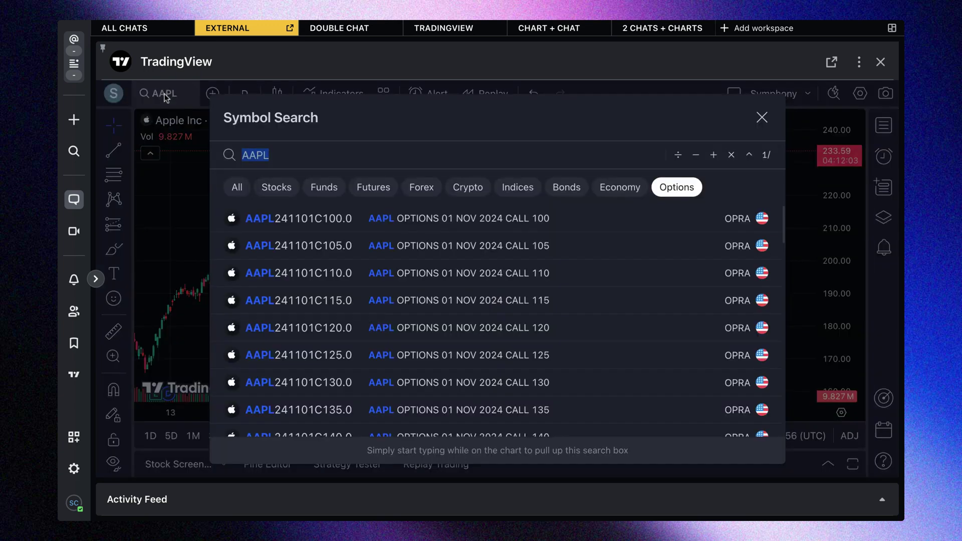
{"action": "key", "text": "BackSpace"}
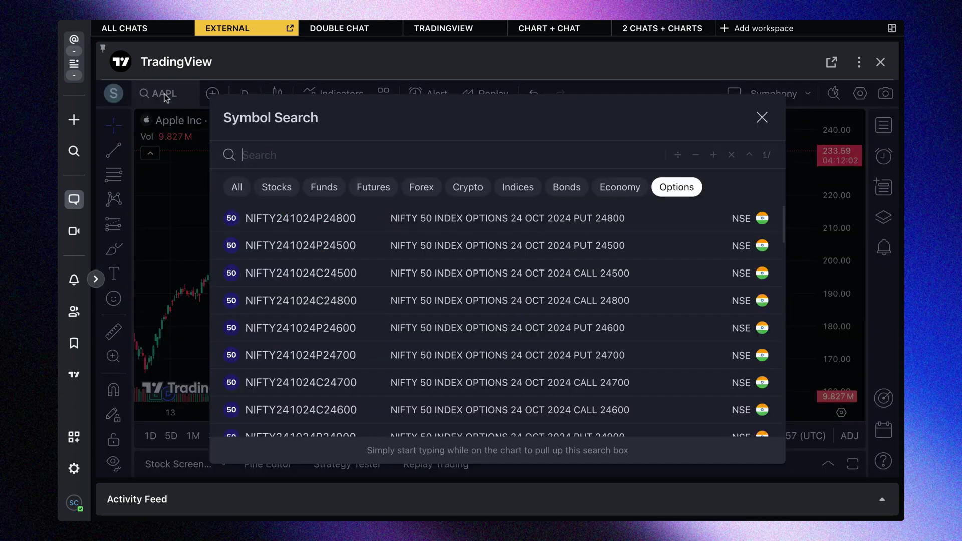
{"action": "left_click", "coordinate": [237, 187]}
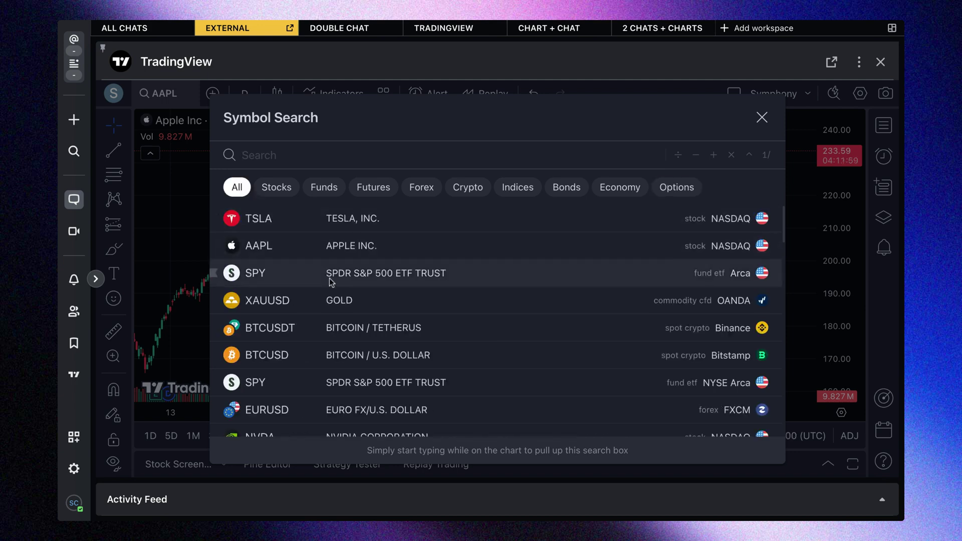
{"action": "scroll", "coordinate": [328, 278], "scroll_direction": "down", "scroll_amount": 3}
{"action": "scroll", "coordinate": [331, 282], "scroll_direction": "down", "scroll_amount": 5}
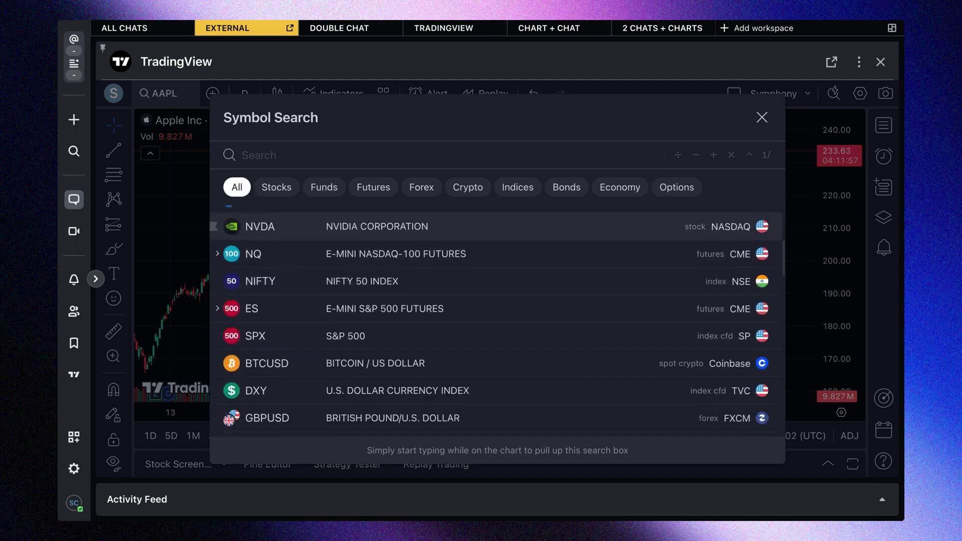
{"action": "scroll", "coordinate": [331, 282], "scroll_direction": "down", "scroll_amount": 4}
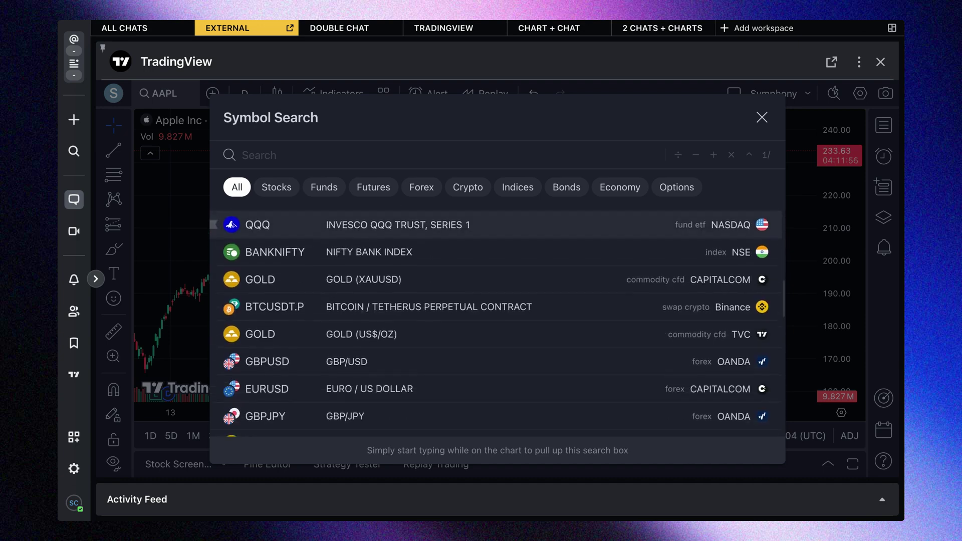
{"action": "scroll", "coordinate": [331, 271], "scroll_direction": "up", "scroll_amount": 12}
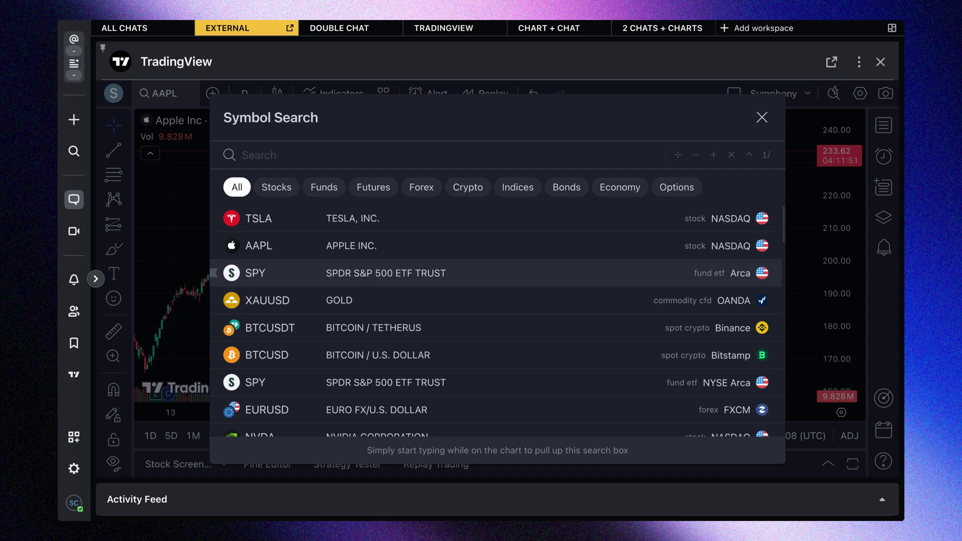
{"action": "left_click", "coordinate": [762, 117]}
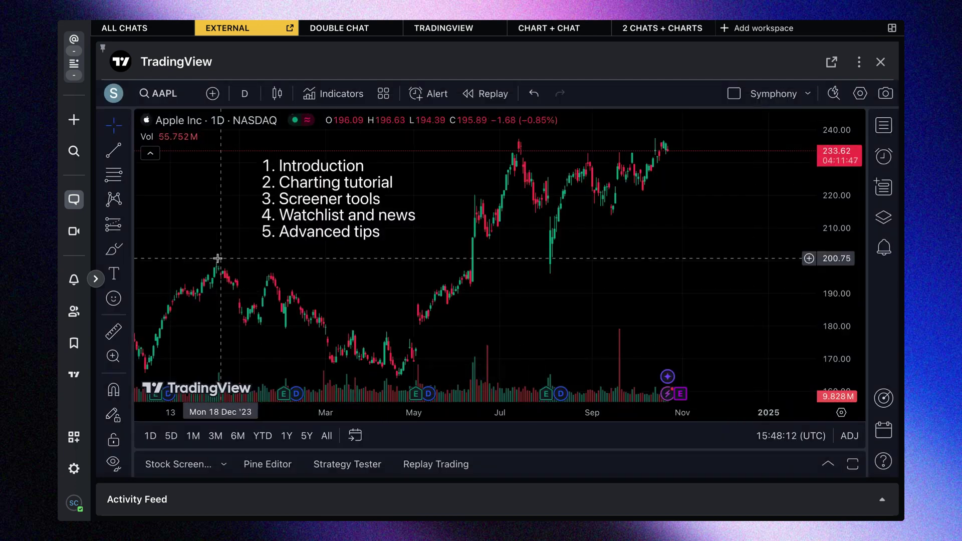
{"action": "left_click", "coordinate": [111, 257]}
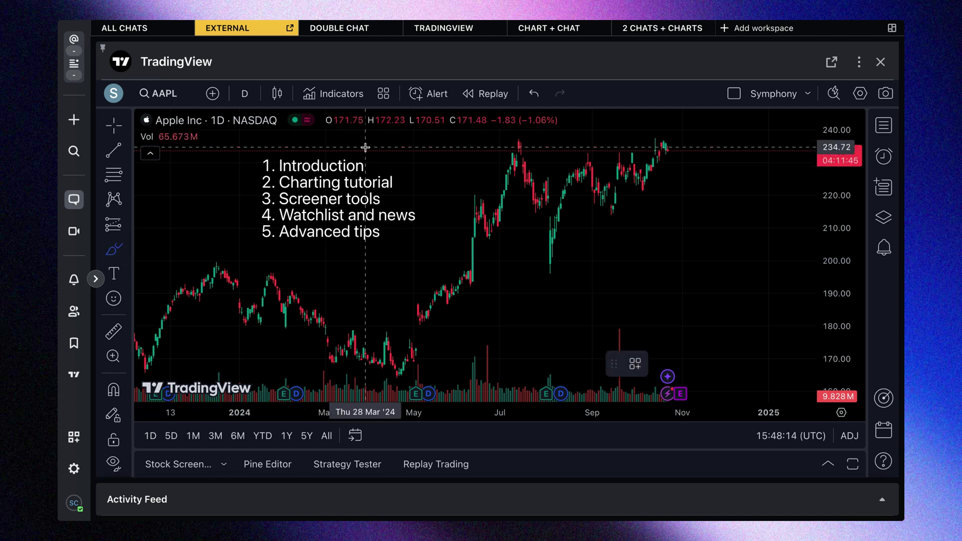
{"action": "left_click", "coordinate": [374, 167]}
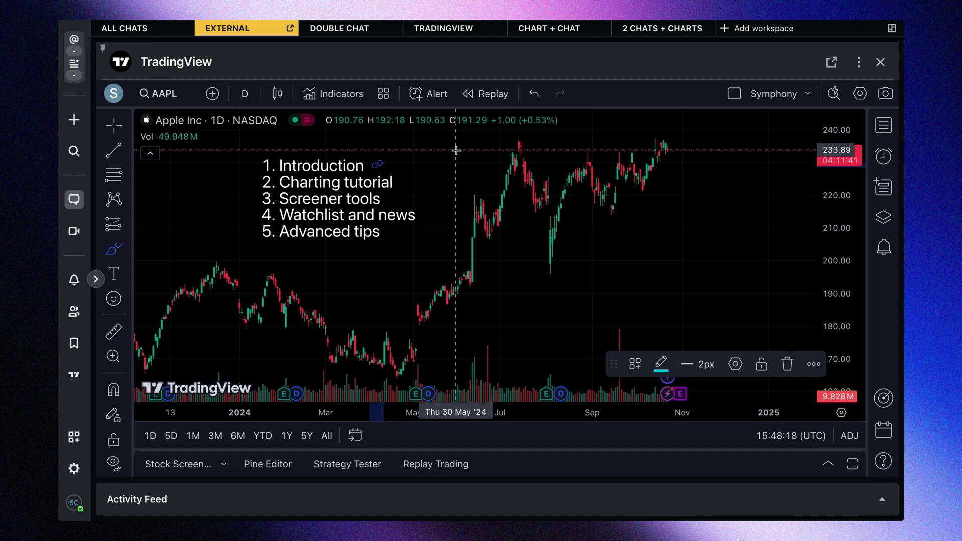
{"action": "mouse_move", "coordinate": [396, 171]}
{"action": "left_mouse_down"}
{"action": "mouse_move", "coordinate": [408, 172]}
{"action": "mouse_move", "coordinate": [431, 221]}
{"action": "mouse_move", "coordinate": [426, 238]}
{"action": "mouse_move", "coordinate": [401, 240]}
{"action": "left_mouse_up"}
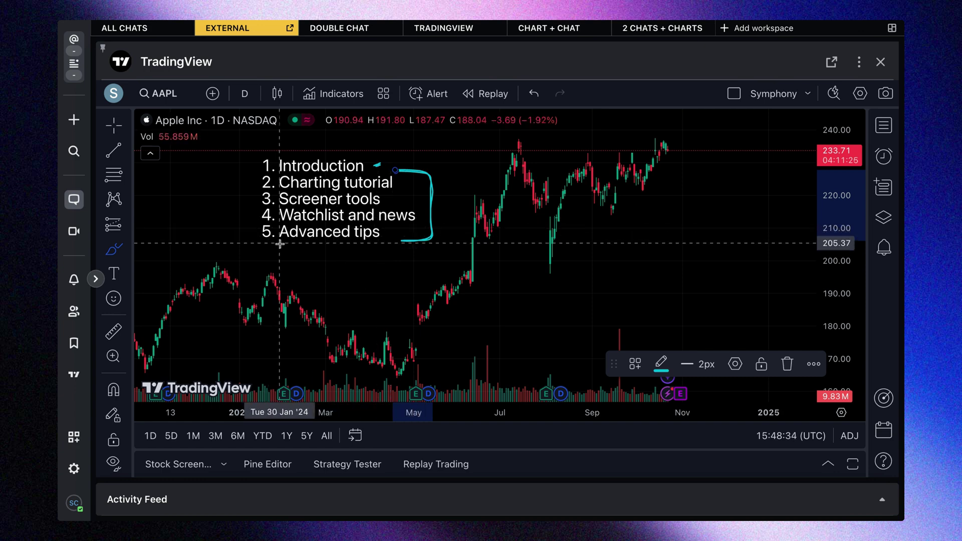
{"action": "left_click_drag", "start_coordinate": [279, 244], "coordinate": [375, 244]}
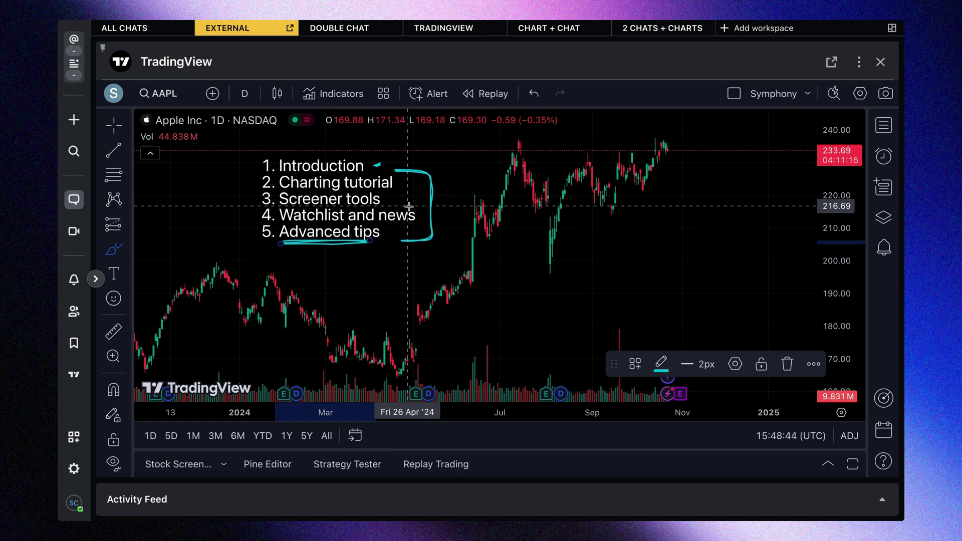
{"action": "mouse_move", "coordinate": [276, 159]}
{"action": "left_mouse_down"}
{"action": "mouse_move", "coordinate": [274, 169]}
{"action": "mouse_move", "coordinate": [311, 175]}
{"action": "mouse_move", "coordinate": [366, 170]}
{"action": "mouse_move", "coordinate": [354, 153]}
{"action": "mouse_move", "coordinate": [279, 154]}
{"action": "left_mouse_up"}
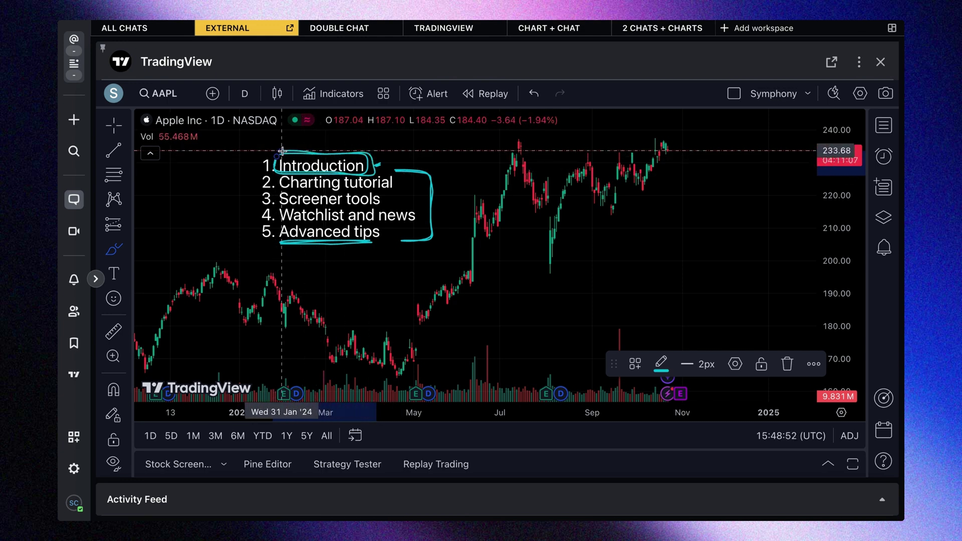
{"action": "key", "text": "super+z"}
{"action": "key", "text": "super+z"}
{"action": "key", "text": "super+z"}
{"action": "key", "text": "super+z"}
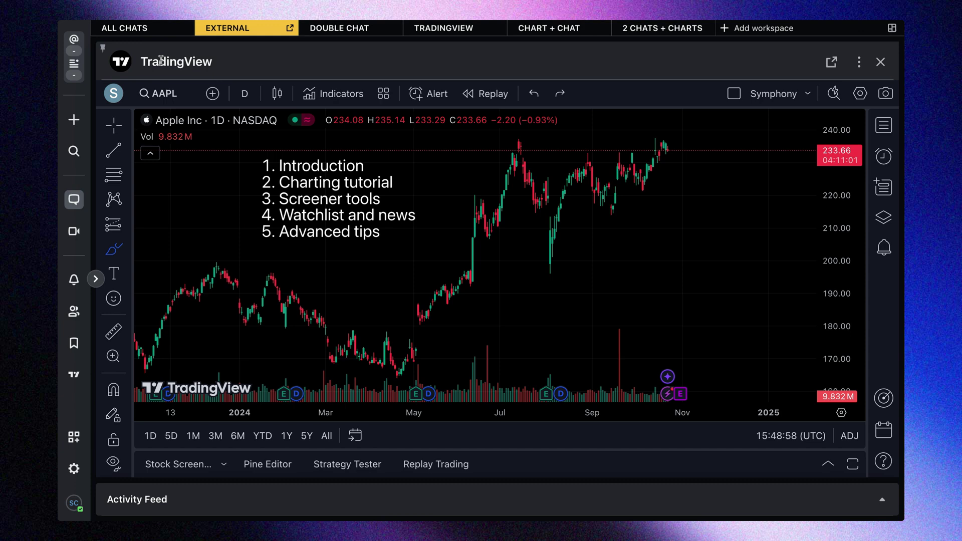
Switch to the All Chats workspace, pan the AAPL chart, and shift the numbered topic list up-left
{"action": "left_click", "coordinate": [125, 28]}
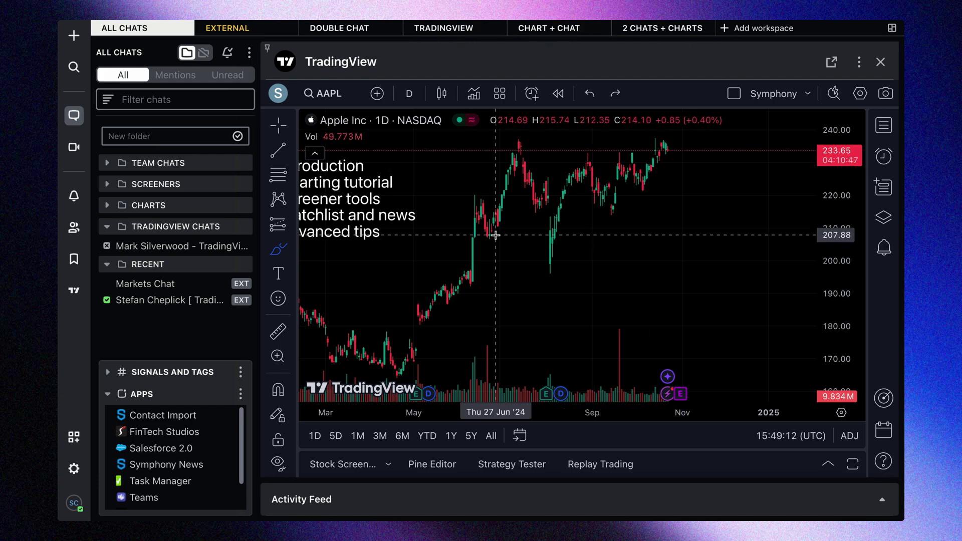
{"action": "mouse_move", "coordinate": [427, 170]}
{"action": "left_mouse_down"}
{"action": "mouse_move", "coordinate": [540, 175]}
{"action": "mouse_move", "coordinate": [502, 173]}
{"action": "mouse_move", "coordinate": [521, 173]}
{"action": "mouse_move", "coordinate": [554, 291]}
{"action": "mouse_move", "coordinate": [475, 290]}
{"action": "left_mouse_up"}
{"action": "left_click_drag", "start_coordinate": [473, 219], "coordinate": [451, 210]}
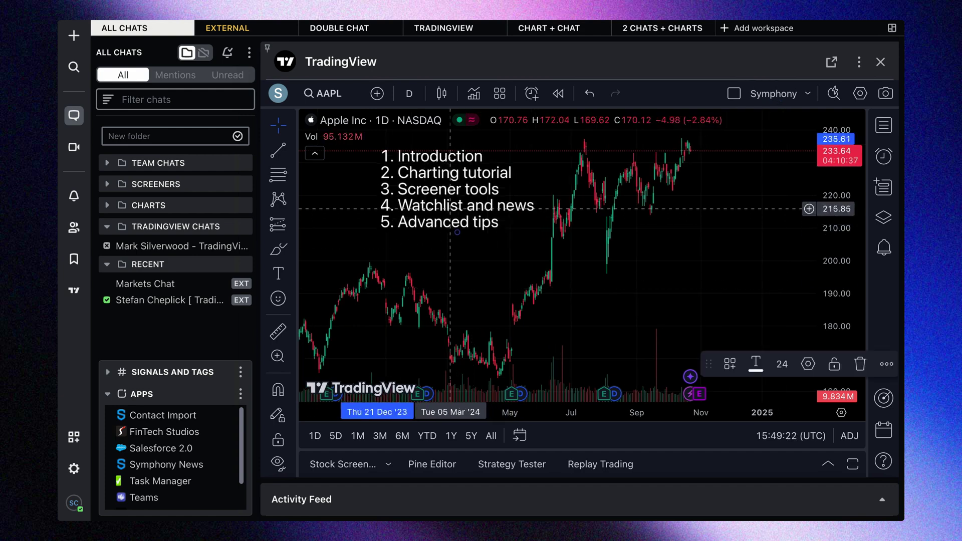
Deselect the numbered topic list, then drag it about 20 px lower on the AAPL chart
{"action": "left_click", "coordinate": [75, 292]}
{"action": "left_click", "coordinate": [585, 279]}
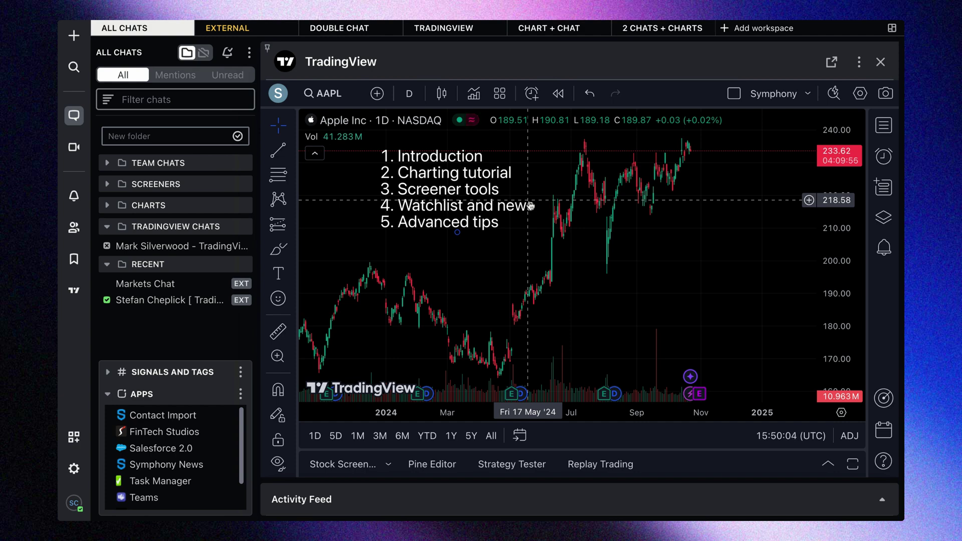
{"action": "left_click_drag", "start_coordinate": [457, 197], "coordinate": [447, 196]}
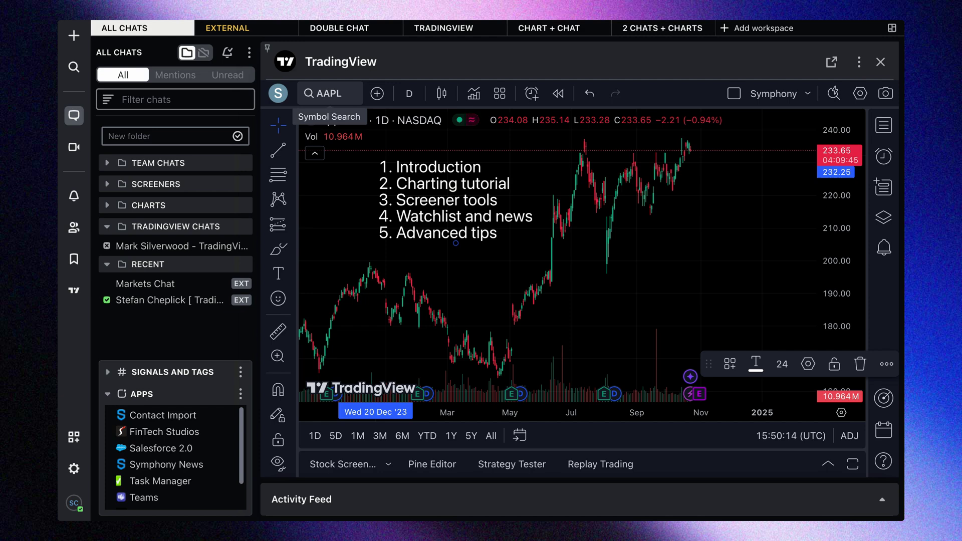
Open Symbol Search with AAPL cleared and browse the Stocks, Funds, Futures and Forex categories
{"action": "left_click", "coordinate": [324, 95]}
{"action": "key", "text": "BackSpace"}
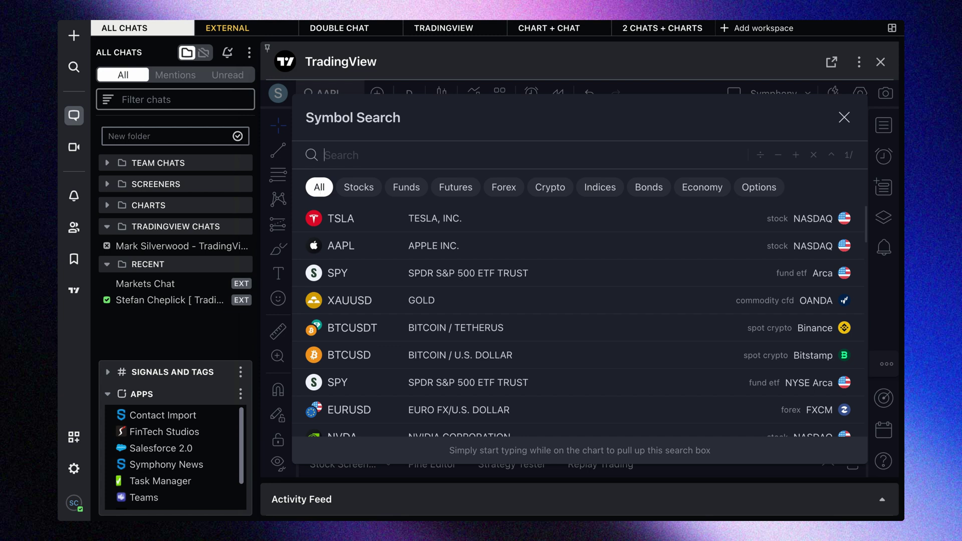
{"action": "left_click", "coordinate": [359, 187]}
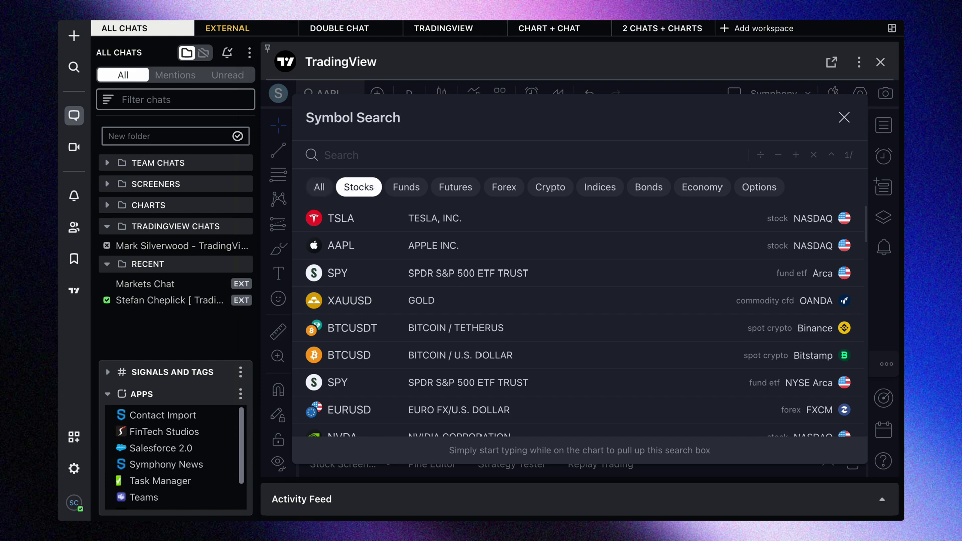
{"action": "left_click", "coordinate": [410, 191]}
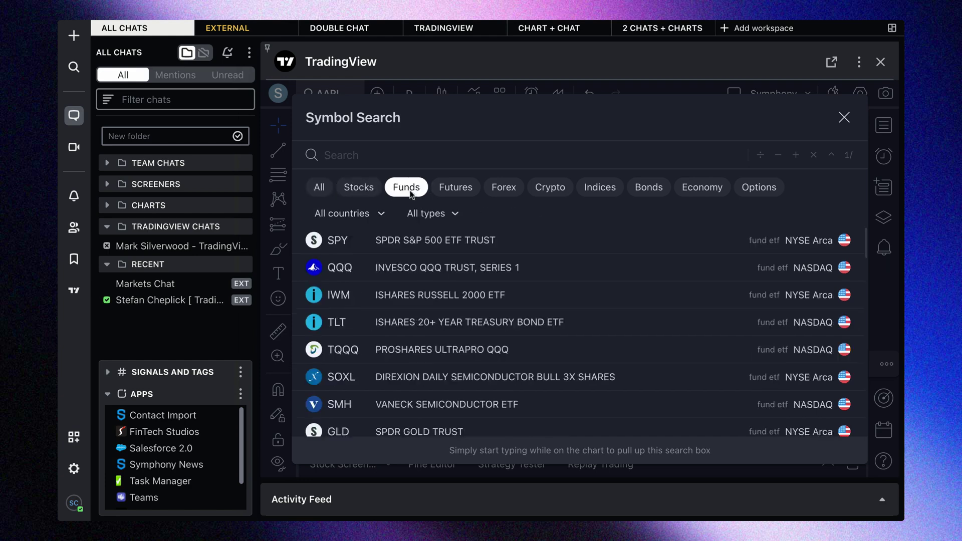
{"action": "left_click", "coordinate": [457, 189]}
{"action": "left_click", "coordinate": [505, 188]}
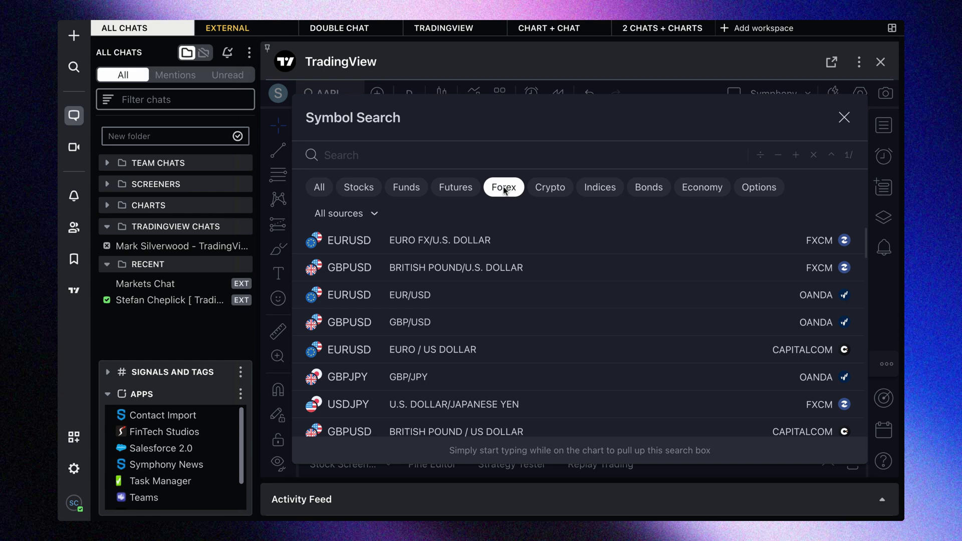
{"action": "left_click", "coordinate": [357, 187]}
{"action": "left_click", "coordinate": [405, 188]}
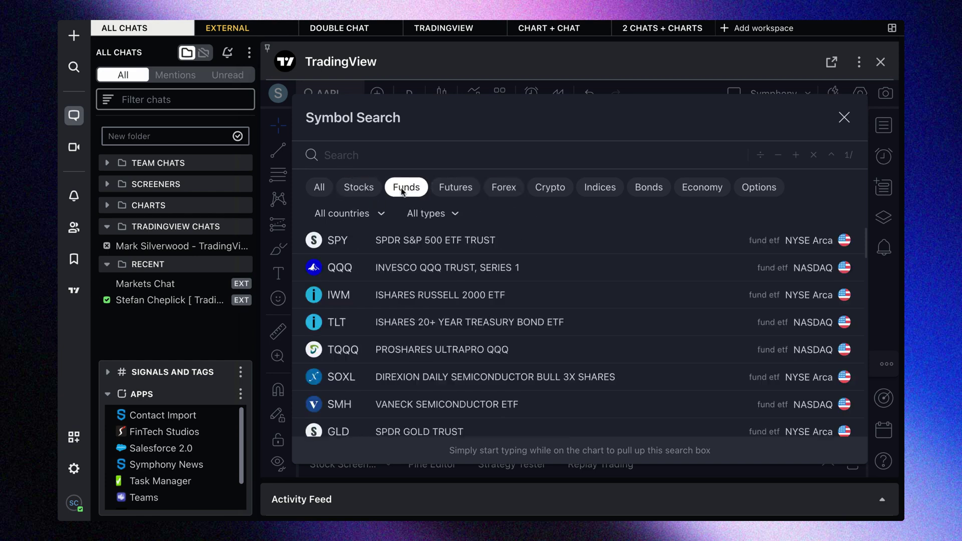
{"action": "left_click", "coordinate": [457, 189]}
{"action": "left_click", "coordinate": [504, 188]}
Browse the Crypto, Indices, Economy, Options and Bonds categories, then return to All
{"action": "left_click", "coordinate": [552, 189]}
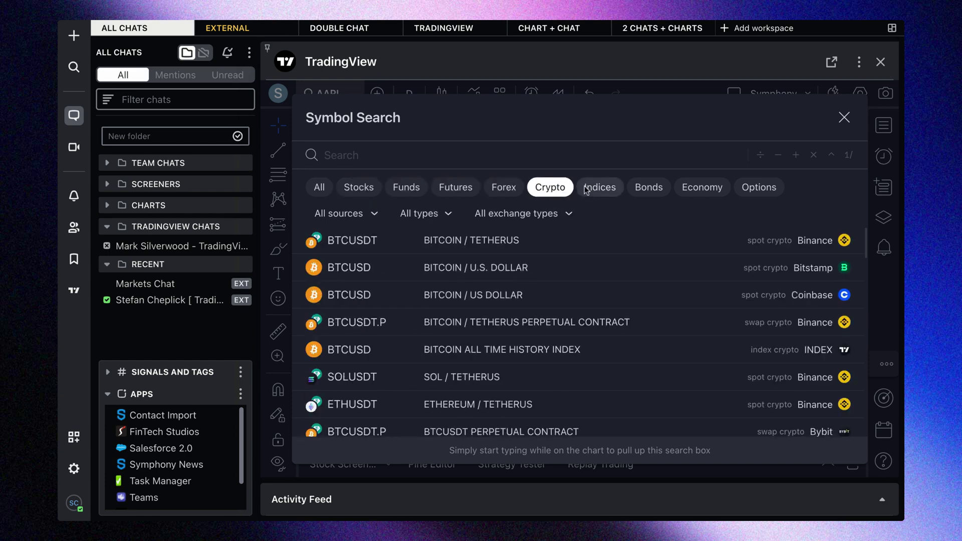
{"action": "left_click", "coordinate": [584, 189]}
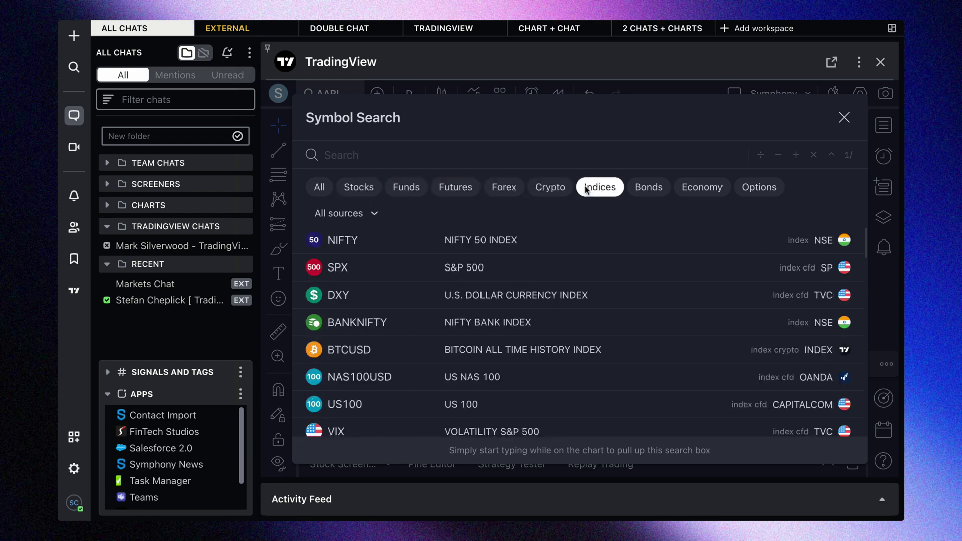
{"action": "left_click", "coordinate": [704, 187]}
{"action": "left_click", "coordinate": [757, 189]}
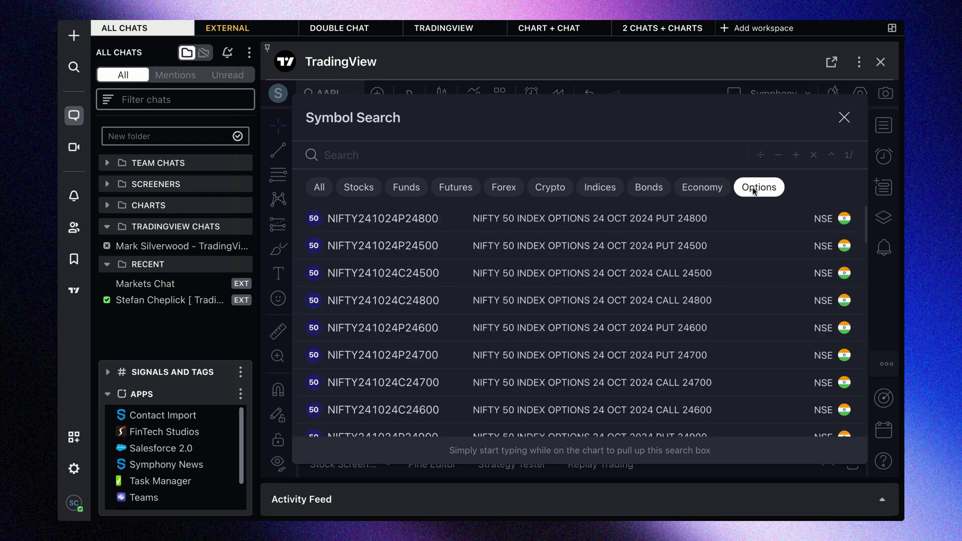
{"action": "left_click", "coordinate": [702, 188]}
{"action": "left_click", "coordinate": [652, 189]}
{"action": "left_click", "coordinate": [612, 194]}
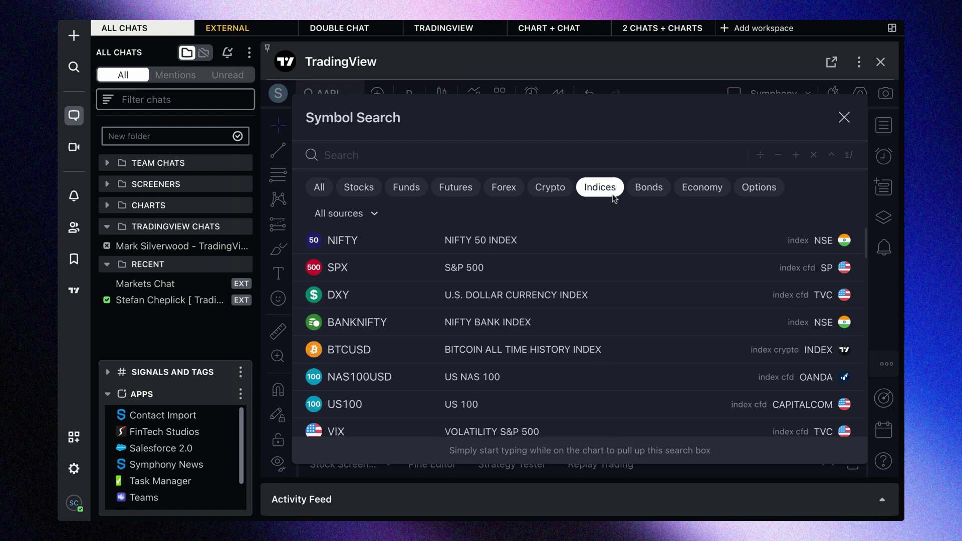
{"action": "left_click", "coordinate": [554, 191]}
{"action": "left_click", "coordinate": [505, 192]}
{"action": "left_click", "coordinate": [458, 195]}
{"action": "left_click", "coordinate": [406, 190]}
{"action": "left_click", "coordinate": [359, 190]}
{"action": "left_click", "coordinate": [328, 195]}
{"action": "left_click", "coordinate": [384, 154]}
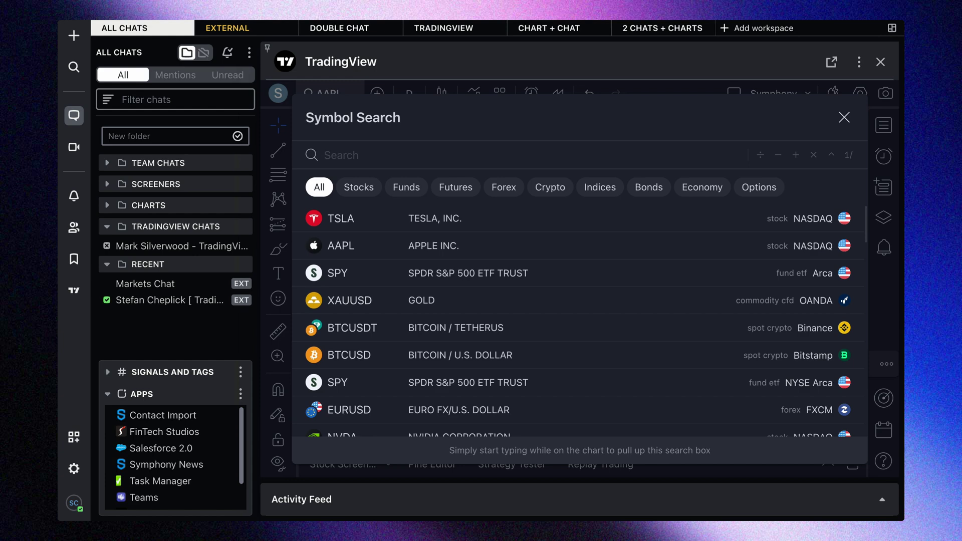
Search EURUSD, then replace the query with TSLA and open the first Tesla, Inc. NASDAQ result
{"action": "type", "text": "EURUSD"}
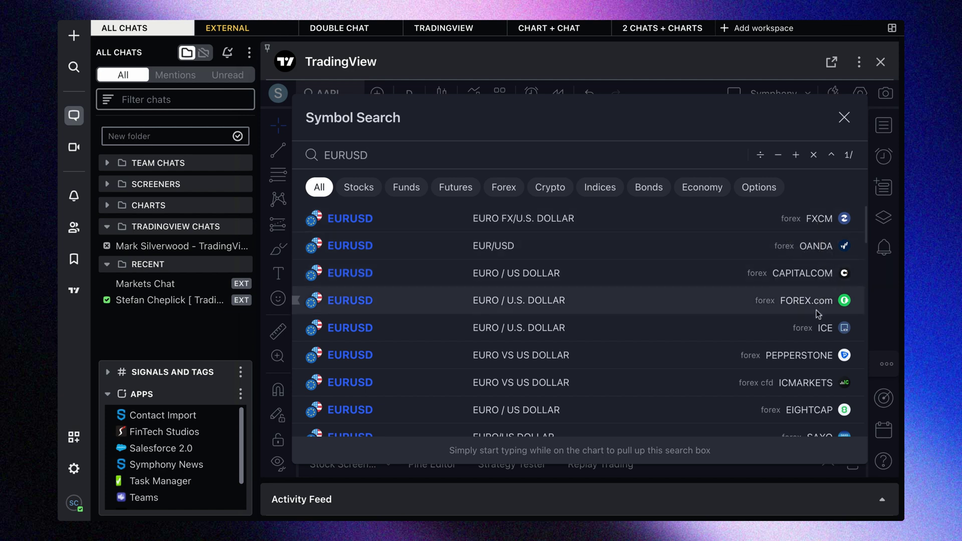
{"action": "scroll", "coordinate": [812, 394], "scroll_direction": "down", "scroll_amount": 3}
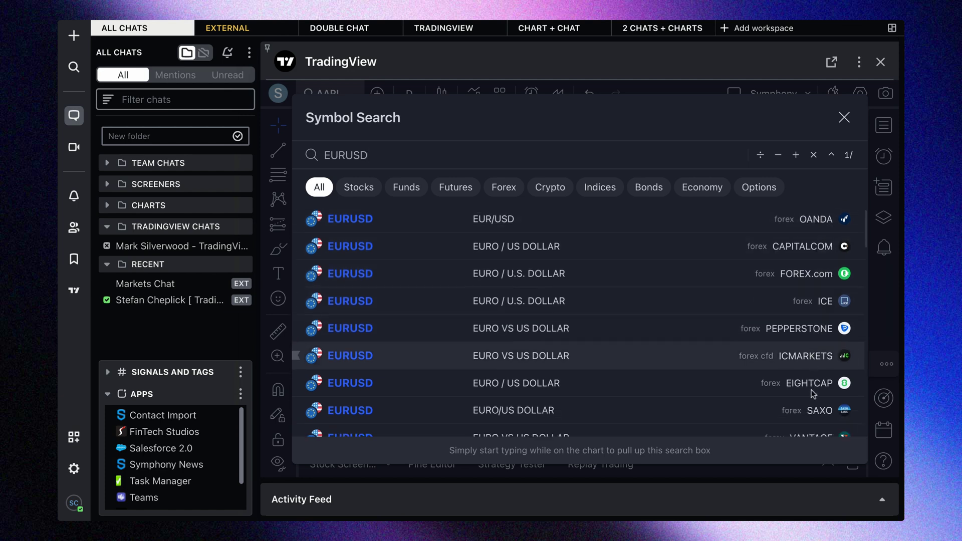
{"action": "scroll", "coordinate": [813, 394], "scroll_direction": "up", "scroll_amount": 3}
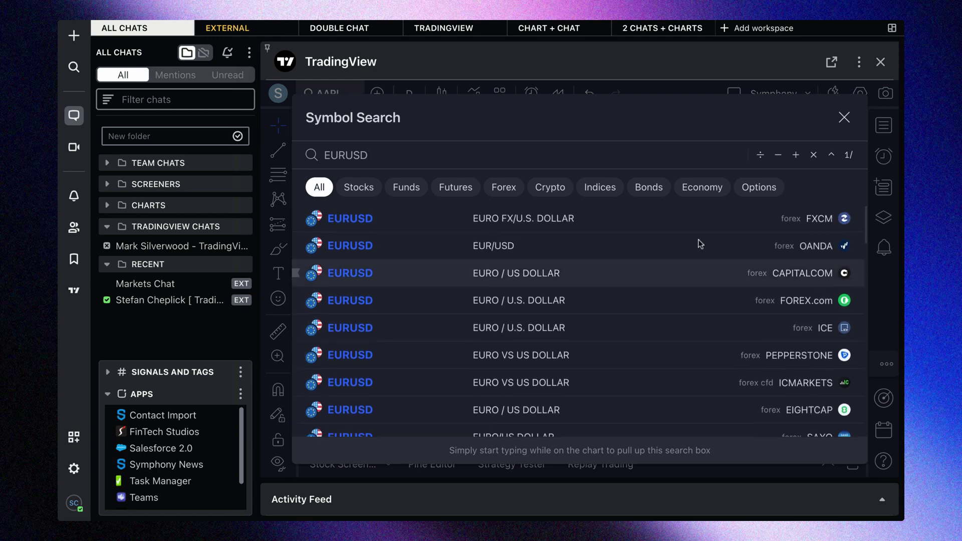
{"action": "double_click", "coordinate": [412, 161]}
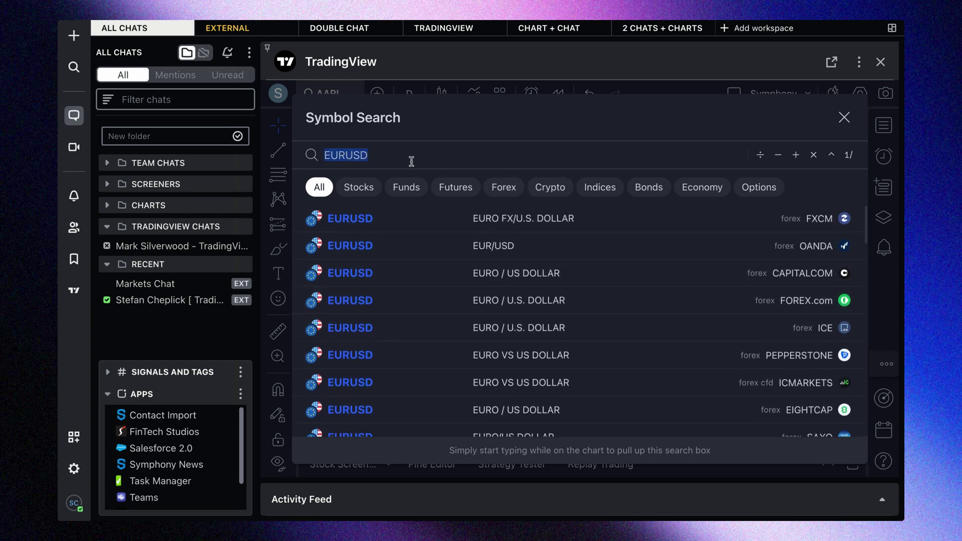
{"action": "type", "text": "TSLA"}
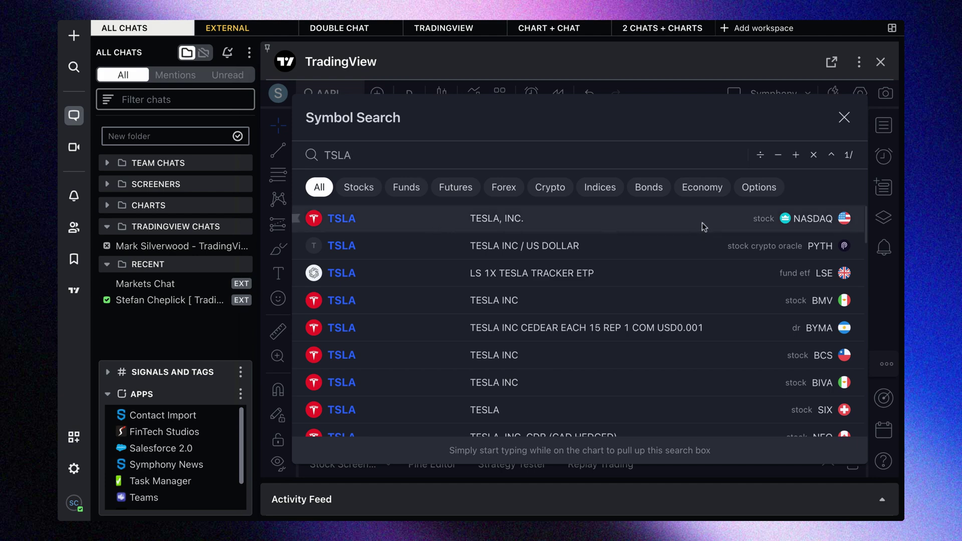
{"action": "left_click", "coordinate": [807, 222]}
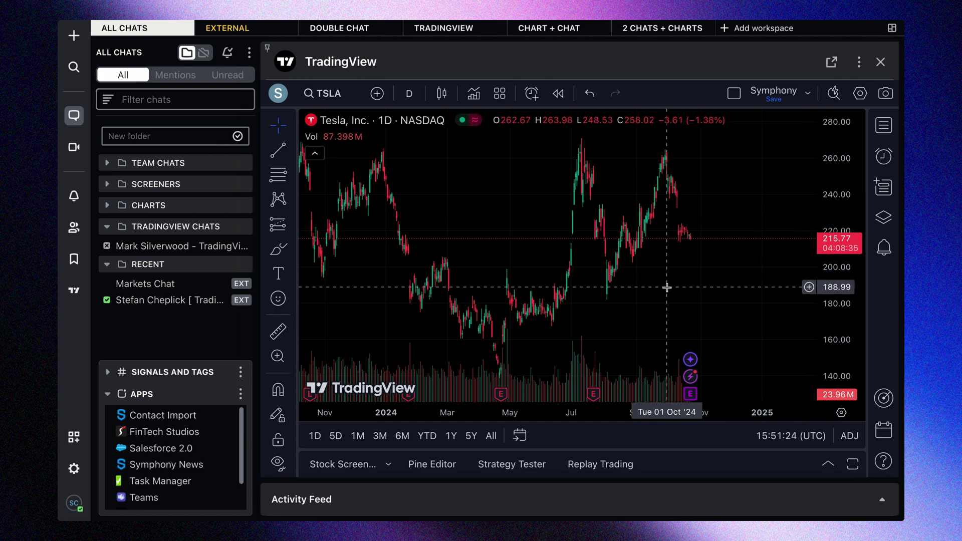
Zoom out and pan the TSLA daily chart to cover 2024 through mid-2025
{"action": "scroll", "coordinate": [615, 292], "scroll_direction": "down", "scroll_amount": 3}
{"action": "scroll", "coordinate": [615, 291], "scroll_direction": "down", "scroll_amount": 2}
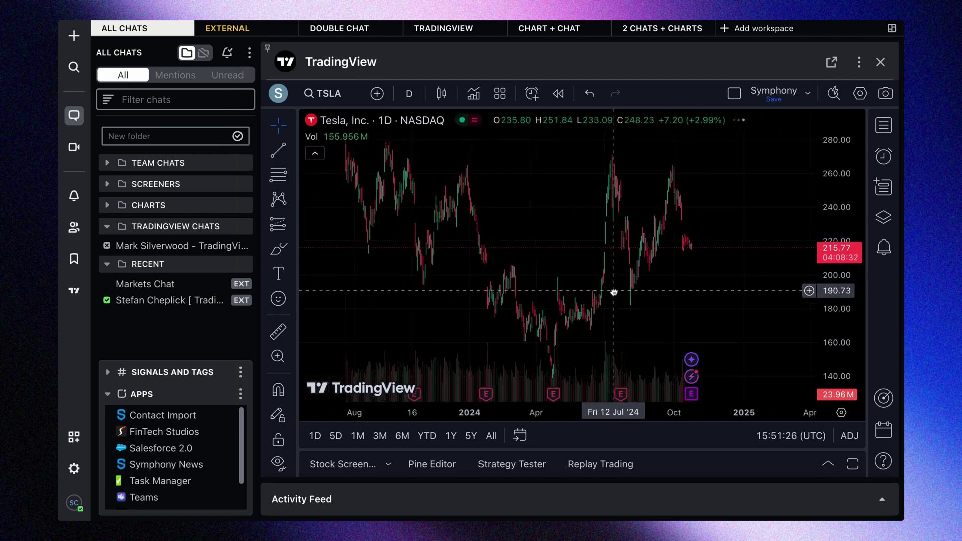
{"action": "left_click_drag", "start_coordinate": [617, 290], "coordinate": [576, 258]}
{"action": "scroll", "coordinate": [481, 253], "scroll_direction": "right", "scroll_amount": 2}
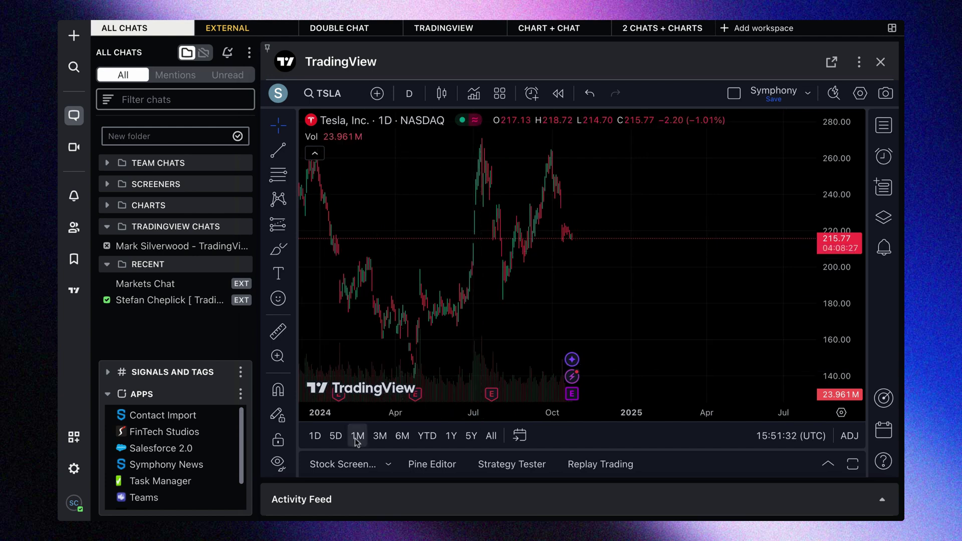
{"action": "left_click", "coordinate": [349, 470]}
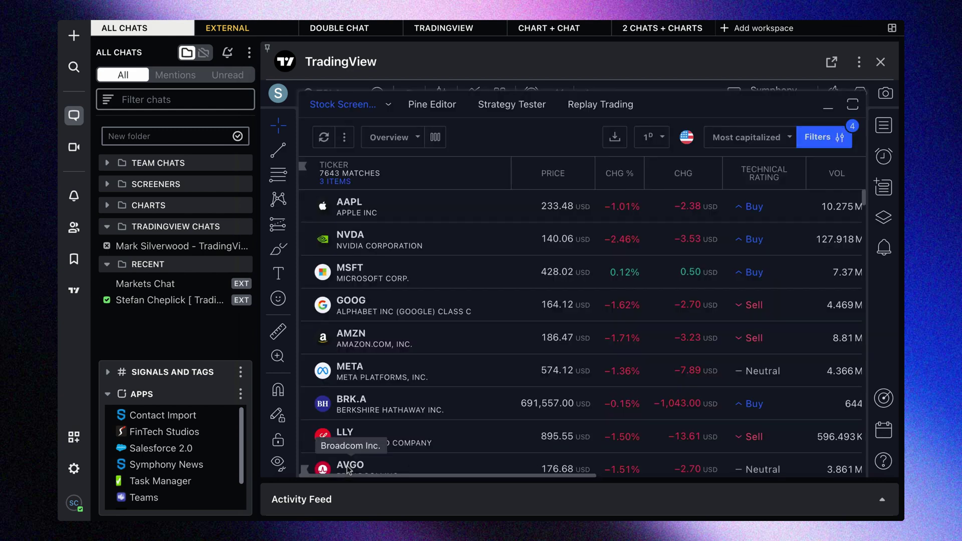
{"action": "left_click", "coordinate": [388, 105]}
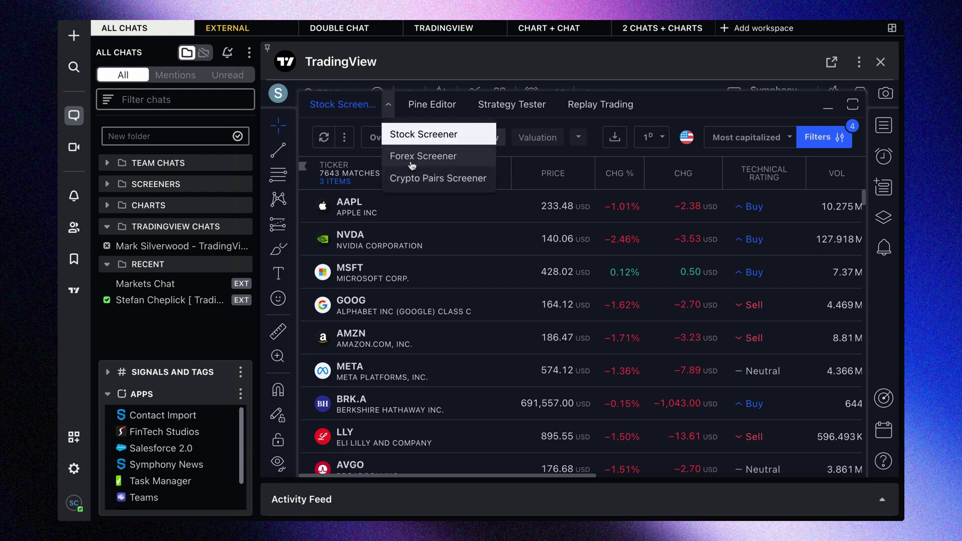
{"action": "left_click", "coordinate": [389, 105]}
{"action": "left_click", "coordinate": [389, 105]}
{"action": "left_click", "coordinate": [389, 105]}
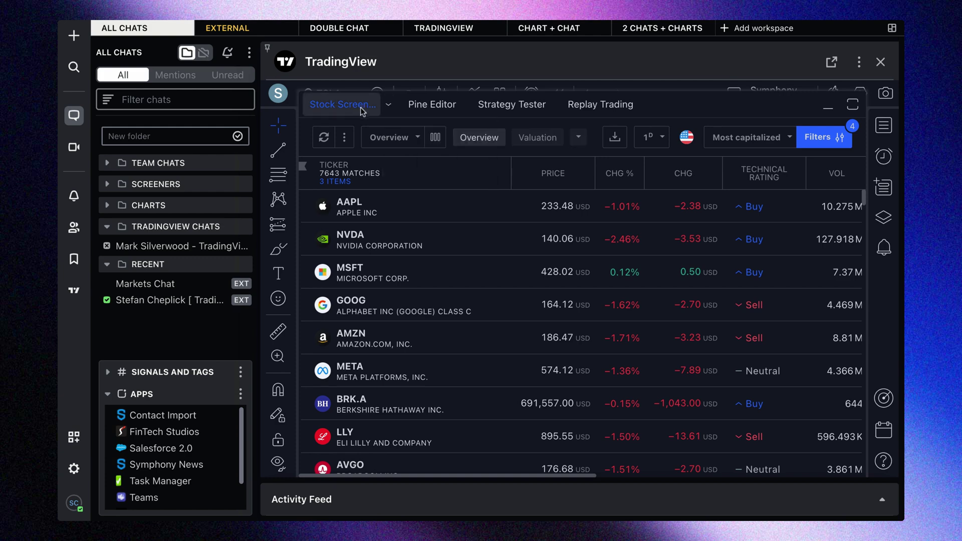
{"action": "left_click", "coordinate": [342, 104]}
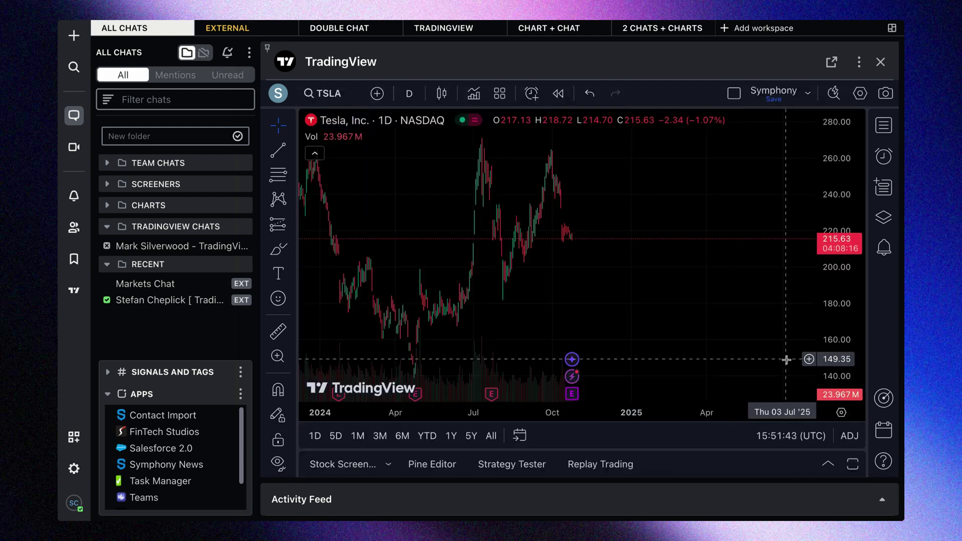
Show the Stock Screener's Most capitalized preset beside the Tesla chart and review its screener types
{"action": "left_click", "coordinate": [884, 399]}
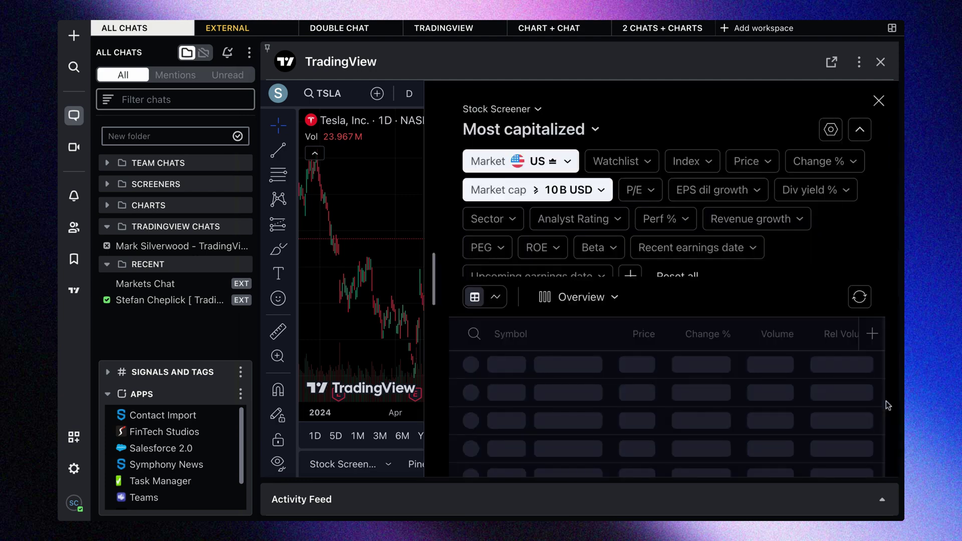
{"action": "left_click", "coordinate": [535, 109]}
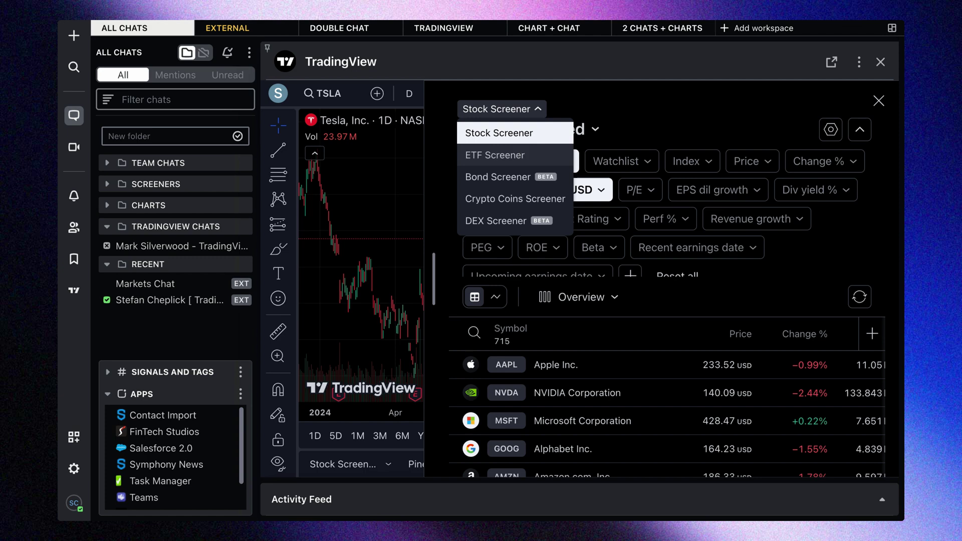
{"action": "left_click", "coordinate": [705, 115]}
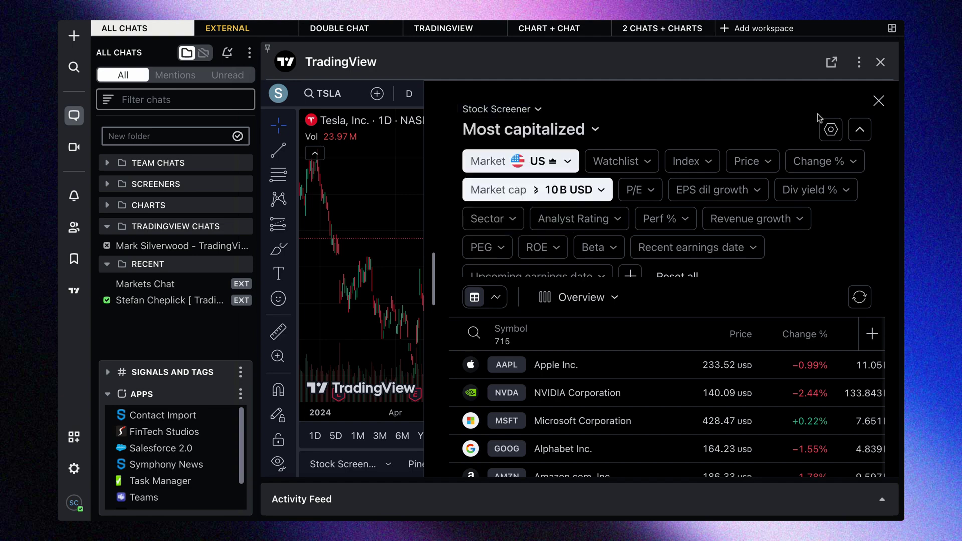
Close the stock screener, zoom into recent TSLA candles, and bring up the watchlist panel
{"action": "left_click", "coordinate": [878, 101]}
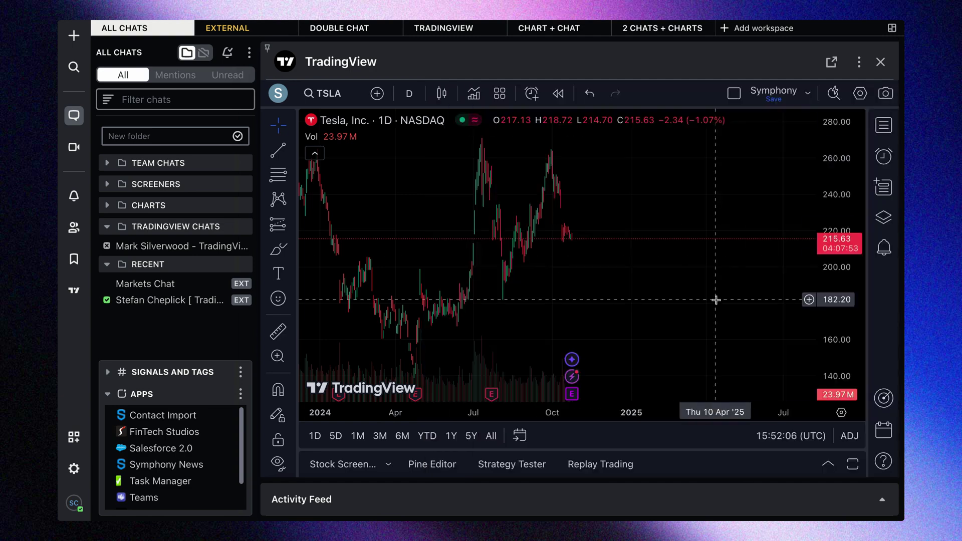
{"action": "scroll", "coordinate": [650, 300], "scroll_direction": "up", "scroll_amount": 5}
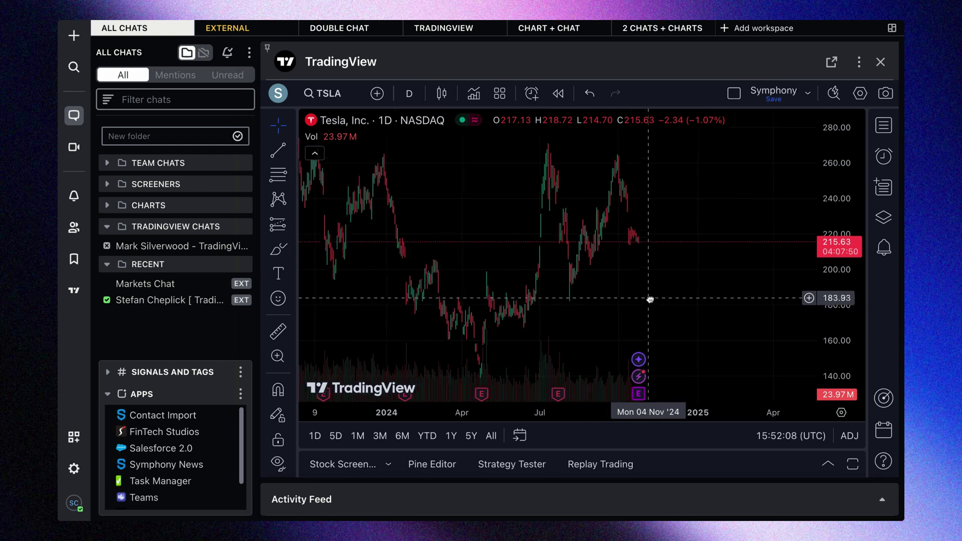
{"action": "scroll", "coordinate": [650, 299], "scroll_direction": "up", "scroll_amount": 2}
{"action": "scroll", "coordinate": [627, 301], "scroll_direction": "up", "scroll_amount": 2}
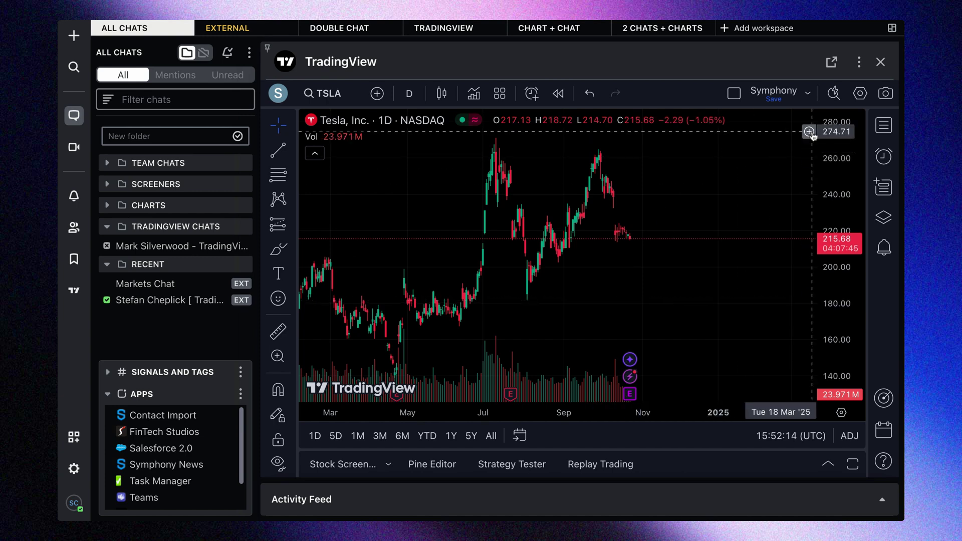
{"action": "left_click", "coordinate": [883, 125]}
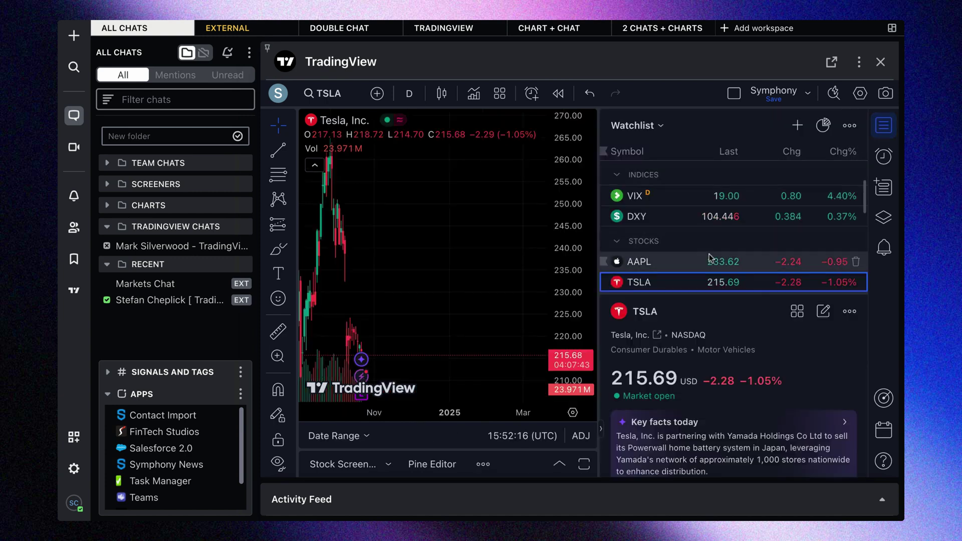
Enlarge the watchlist and switch the chart through AAPL, TSLA, NFLX and USOIL
{"action": "left_click_drag", "start_coordinate": [716, 295], "coordinate": [715, 396]}
{"action": "scroll", "coordinate": [687, 292], "scroll_direction": "down", "scroll_amount": 3}
{"action": "scroll", "coordinate": [688, 293], "scroll_direction": "up", "scroll_amount": 5}
{"action": "left_click", "coordinate": [688, 283]}
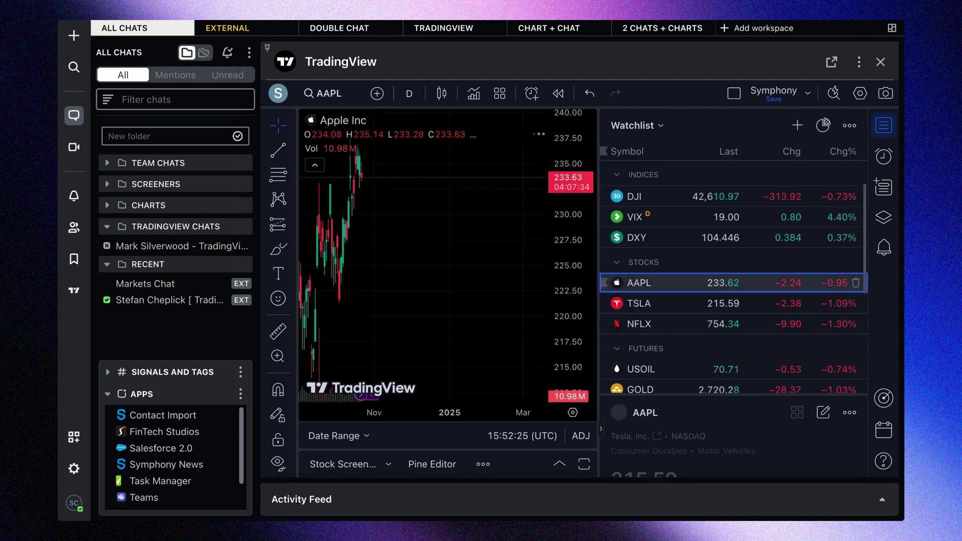
{"action": "scroll", "coordinate": [462, 262], "scroll_direction": "down", "scroll_amount": 5}
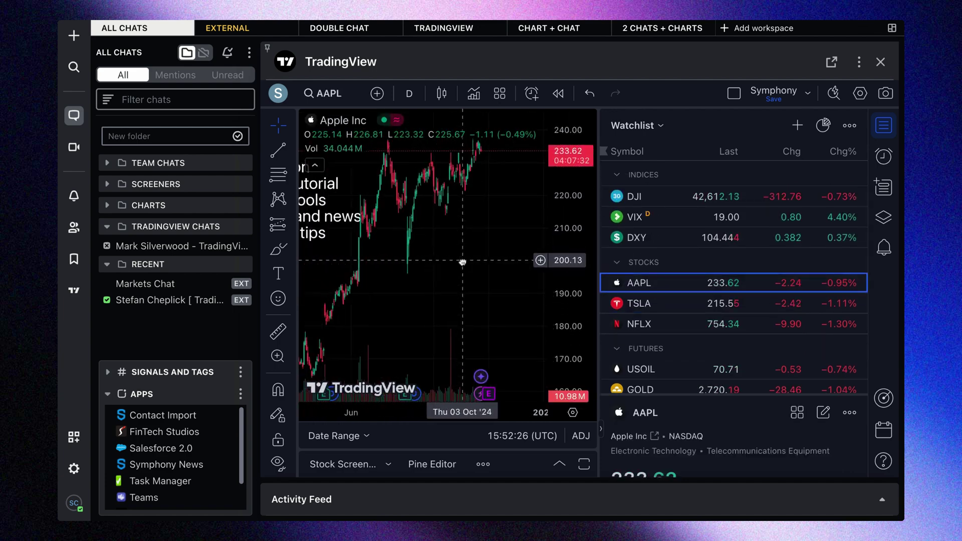
{"action": "scroll", "coordinate": [439, 275], "scroll_direction": "up", "scroll_amount": 3}
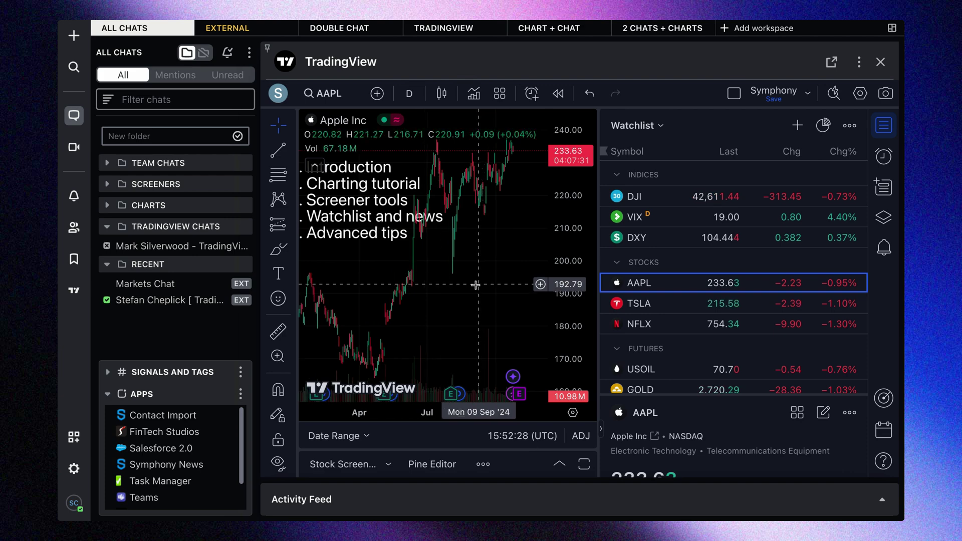
{"action": "left_click", "coordinate": [650, 303]}
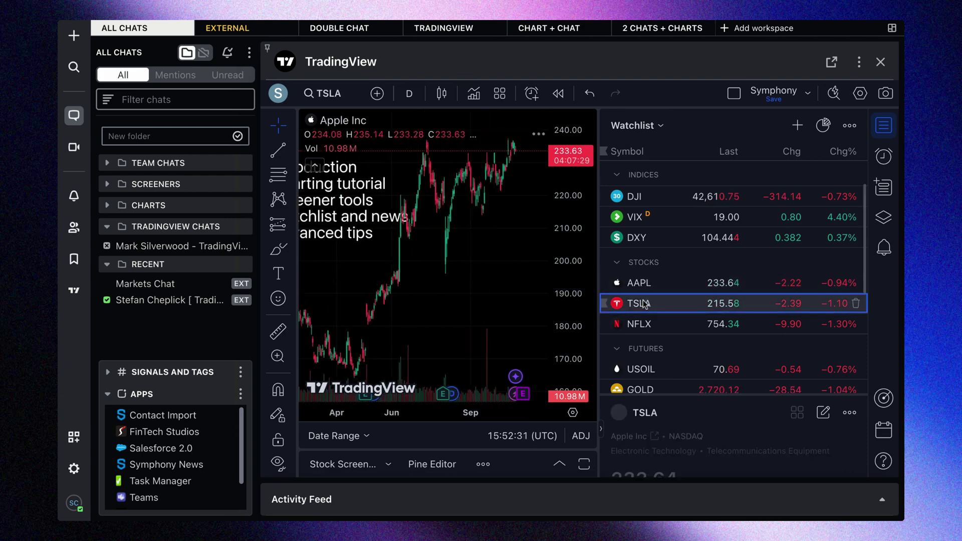
{"action": "left_click", "coordinate": [655, 324]}
{"action": "left_click", "coordinate": [666, 371]}
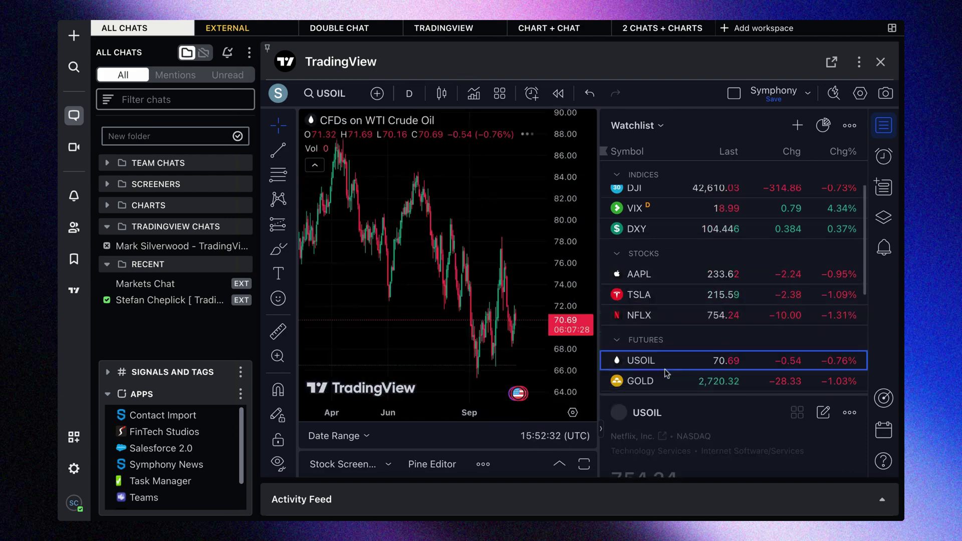
Step through GOLD, SILVER and EURUSD to GBPUSD, then expand its news and performance details
{"action": "scroll", "coordinate": [664, 361], "scroll_direction": "down", "scroll_amount": 2}
{"action": "left_click", "coordinate": [661, 326]}
{"action": "left_click", "coordinate": [662, 347]}
{"action": "scroll", "coordinate": [663, 347], "scroll_direction": "down", "scroll_amount": 3}
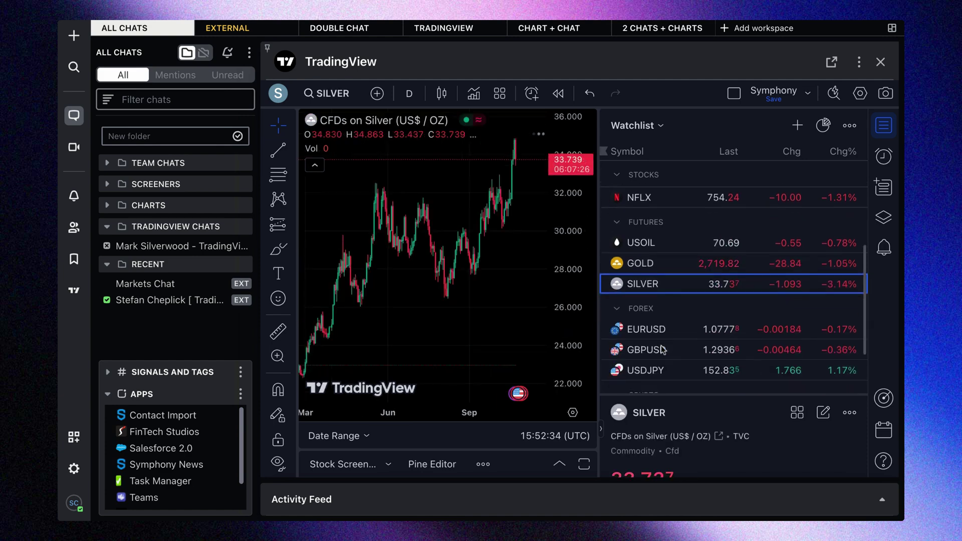
{"action": "left_click", "coordinate": [661, 330]}
{"action": "left_click", "coordinate": [665, 351]}
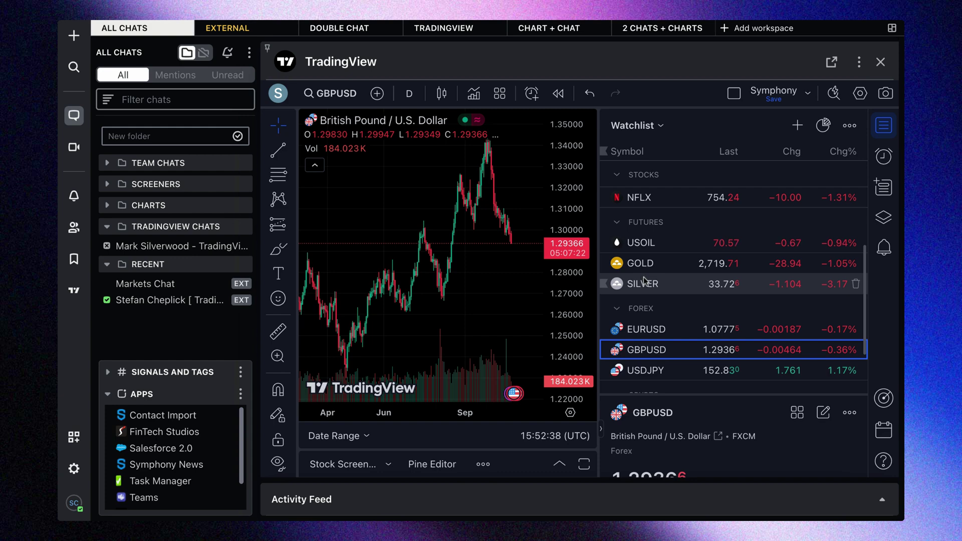
{"action": "scroll", "coordinate": [658, 270], "scroll_direction": "down", "scroll_amount": 1}
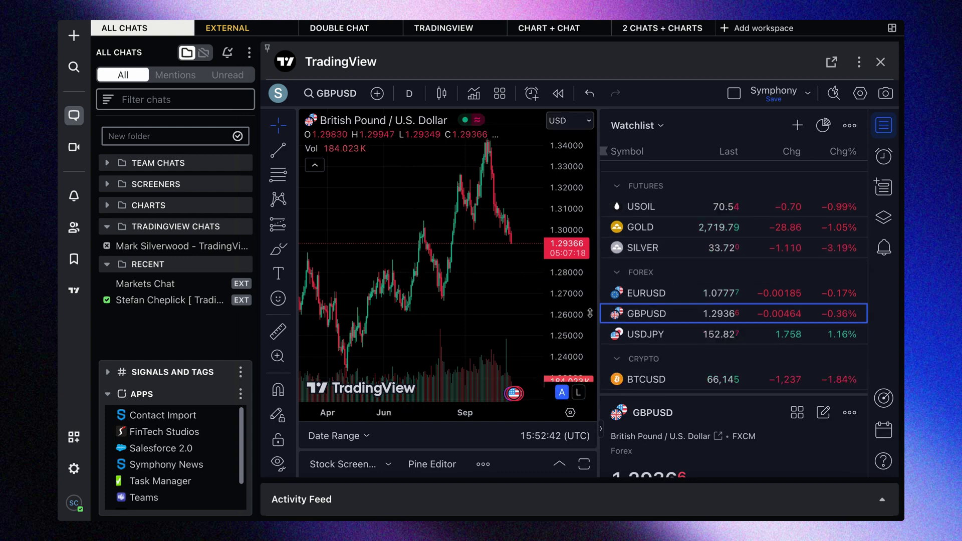
{"action": "left_click_drag", "start_coordinate": [707, 394], "coordinate": [705, 183]}
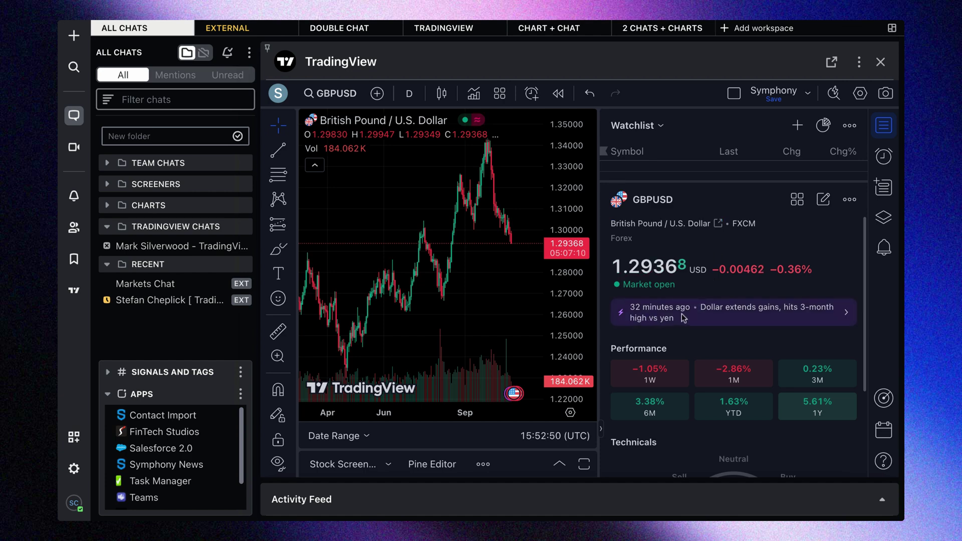
View the full GBPUSD news list, return to its details, and shrink the details pane
{"action": "left_click", "coordinate": [732, 311]}
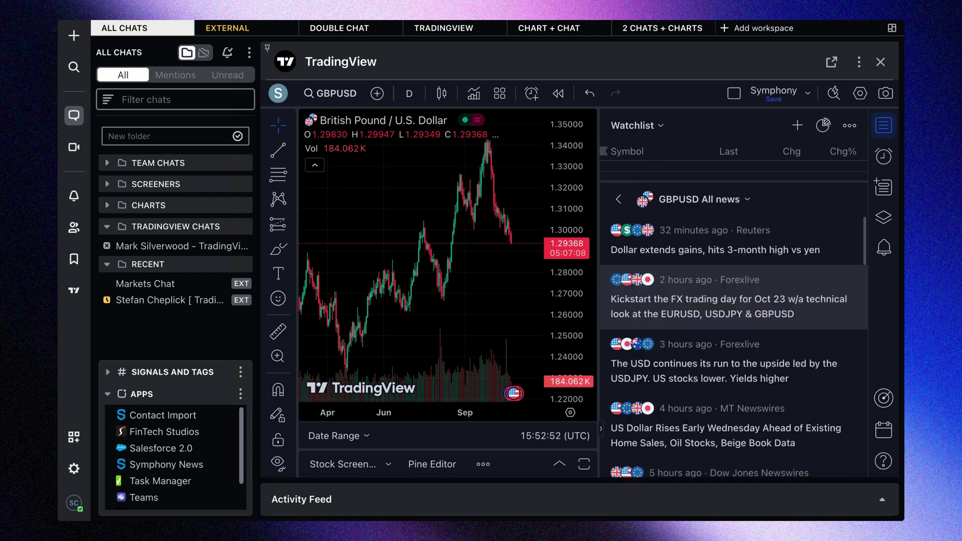
{"action": "left_click", "coordinate": [618, 199]}
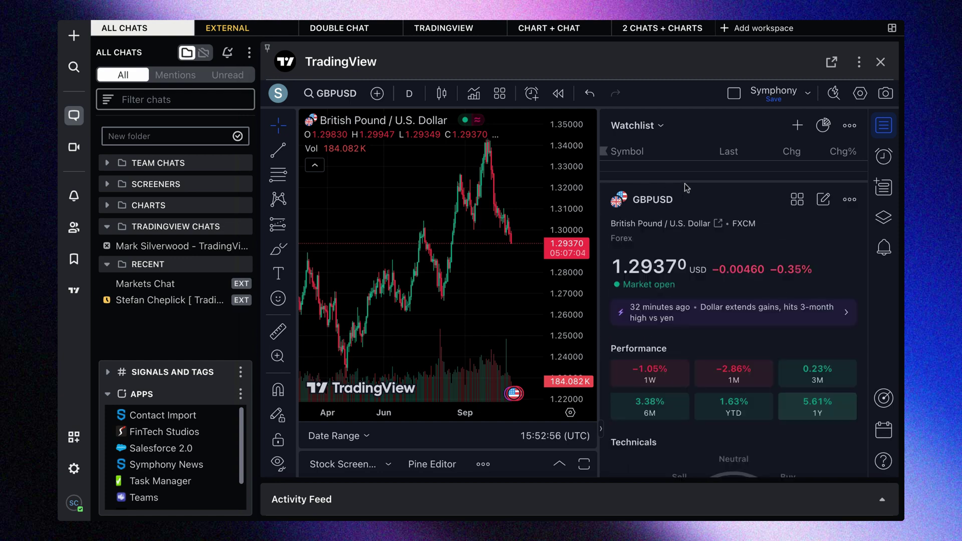
{"action": "left_click_drag", "start_coordinate": [687, 184], "coordinate": [686, 408]}
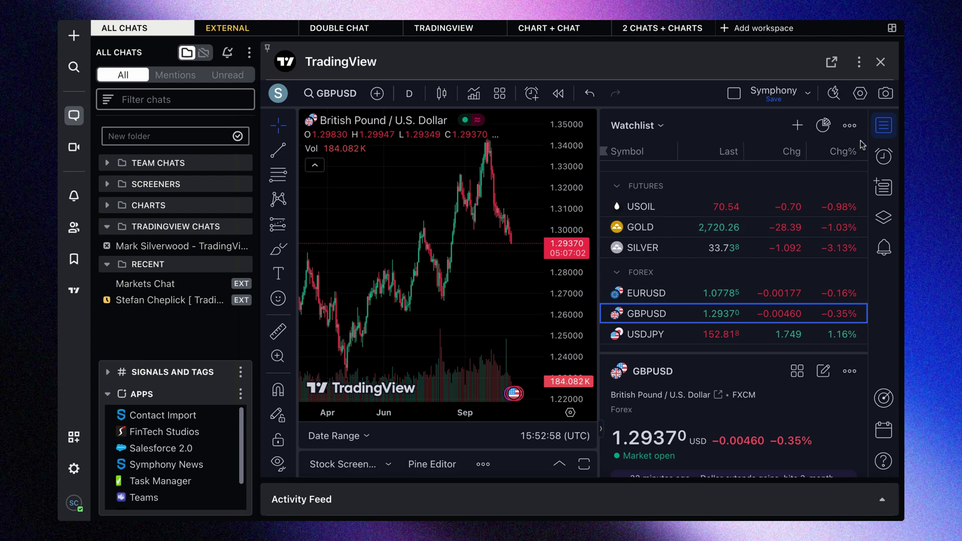
Close the watchlist and pan and zoom the widened GBPUSD daily chart from 2024 to November
{"action": "left_click", "coordinate": [881, 126]}
{"action": "left_click_drag", "start_coordinate": [571, 219], "coordinate": [473, 219]}
{"action": "scroll", "coordinate": [472, 219], "scroll_direction": "up", "scroll_amount": 2}
{"action": "scroll", "coordinate": [473, 219], "scroll_direction": "up", "scroll_amount": 1}
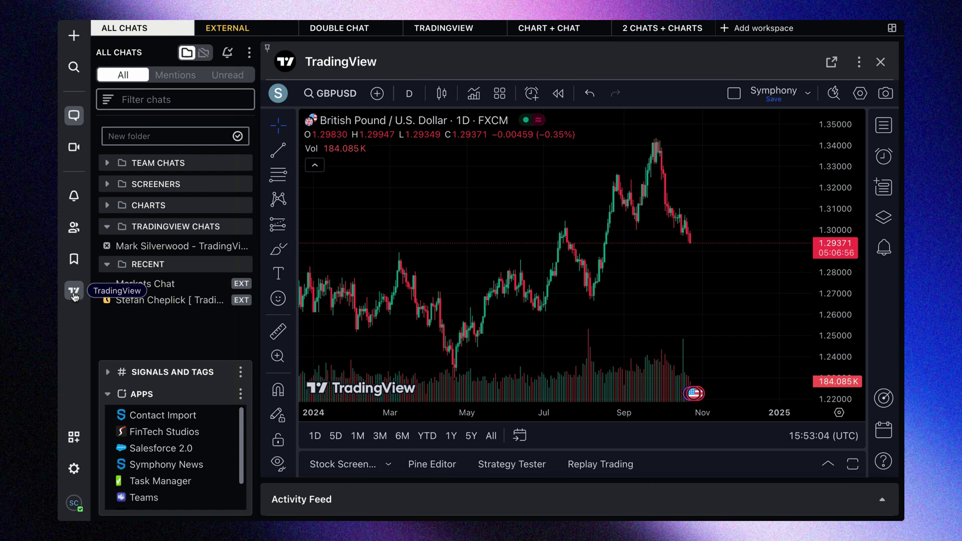
{"action": "left_click_drag", "start_coordinate": [394, 198], "coordinate": [419, 200]}
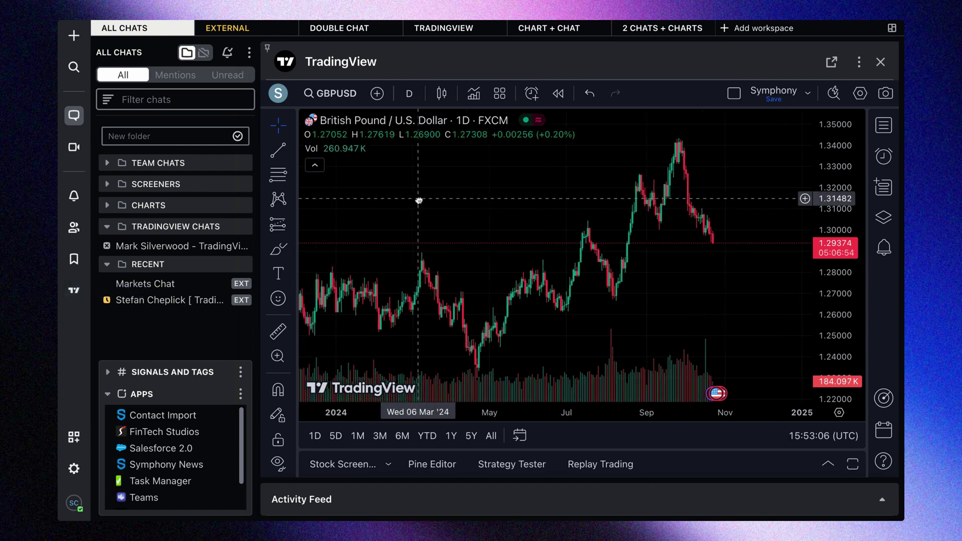